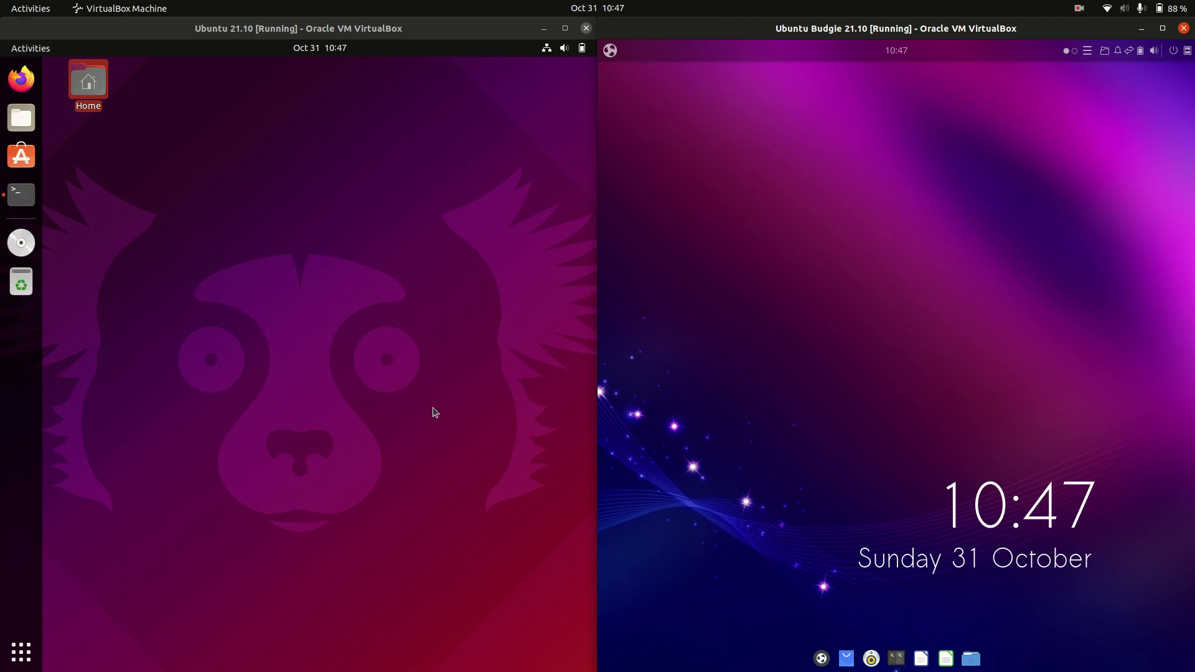
Bring up GNOME Terminal on Ubuntu and Tilix on Budgie, with Tilix switched to neofetch session 2/2
{"action": "left_click_drag", "start_coordinate": [259, 219], "coordinate": [381, 367]}
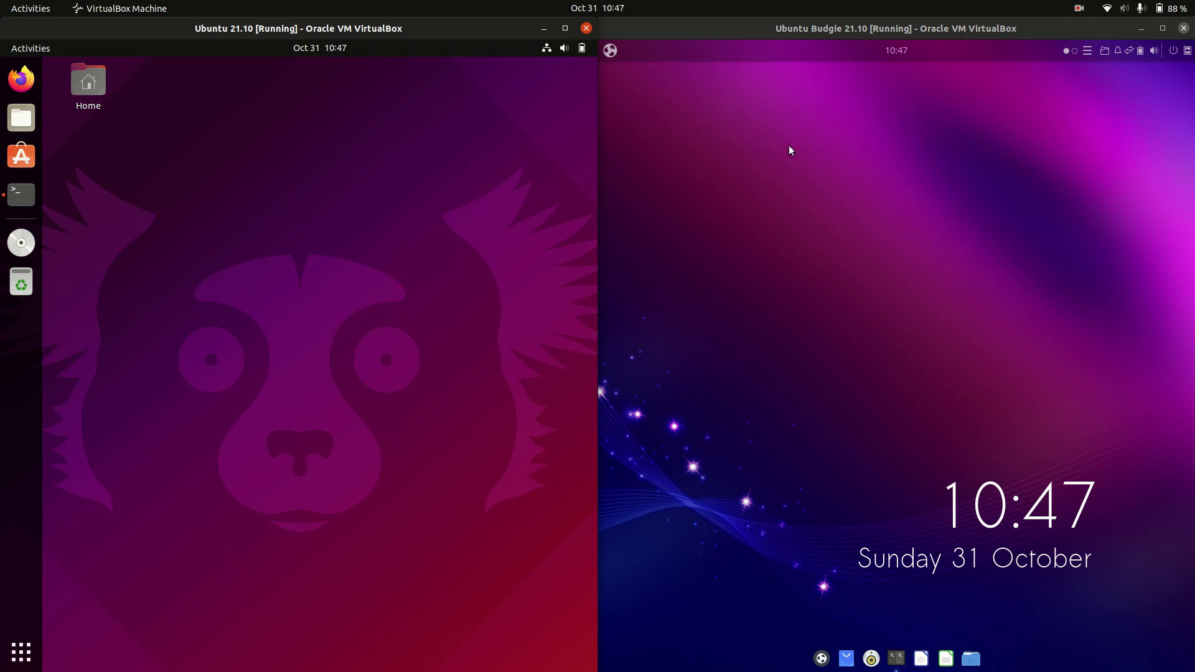
{"action": "left_click_drag", "start_coordinate": [815, 165], "coordinate": [1086, 457]}
{"action": "left_click_drag", "start_coordinate": [901, 259], "coordinate": [913, 260]}
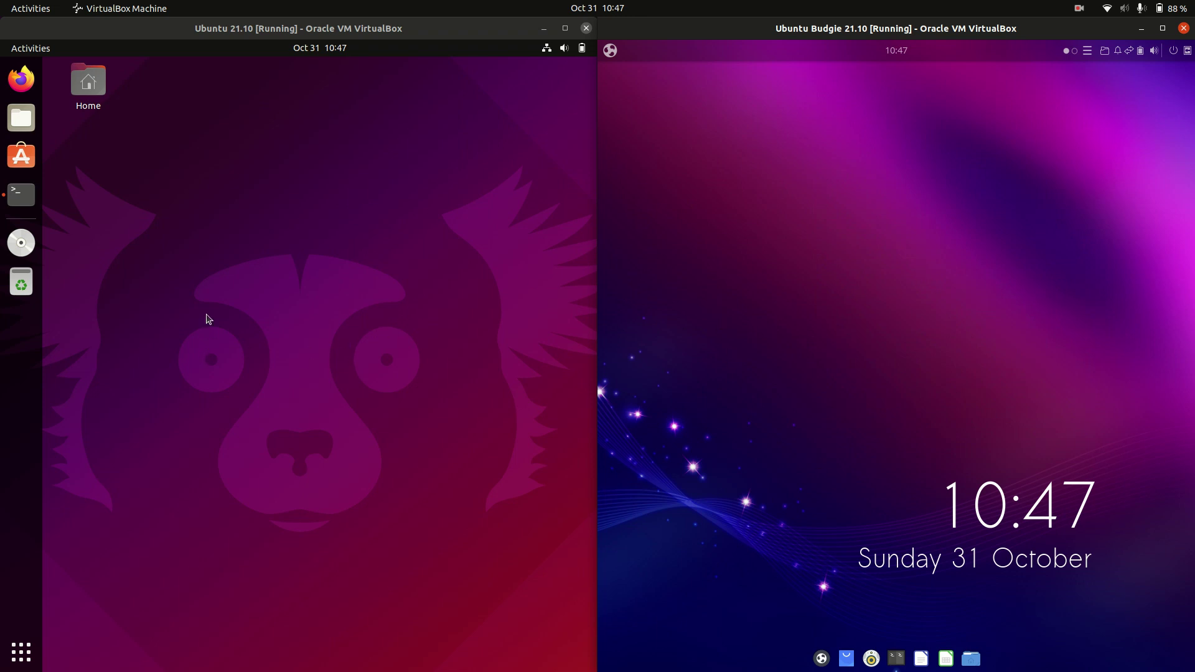
{"action": "left_click", "coordinate": [21, 194]}
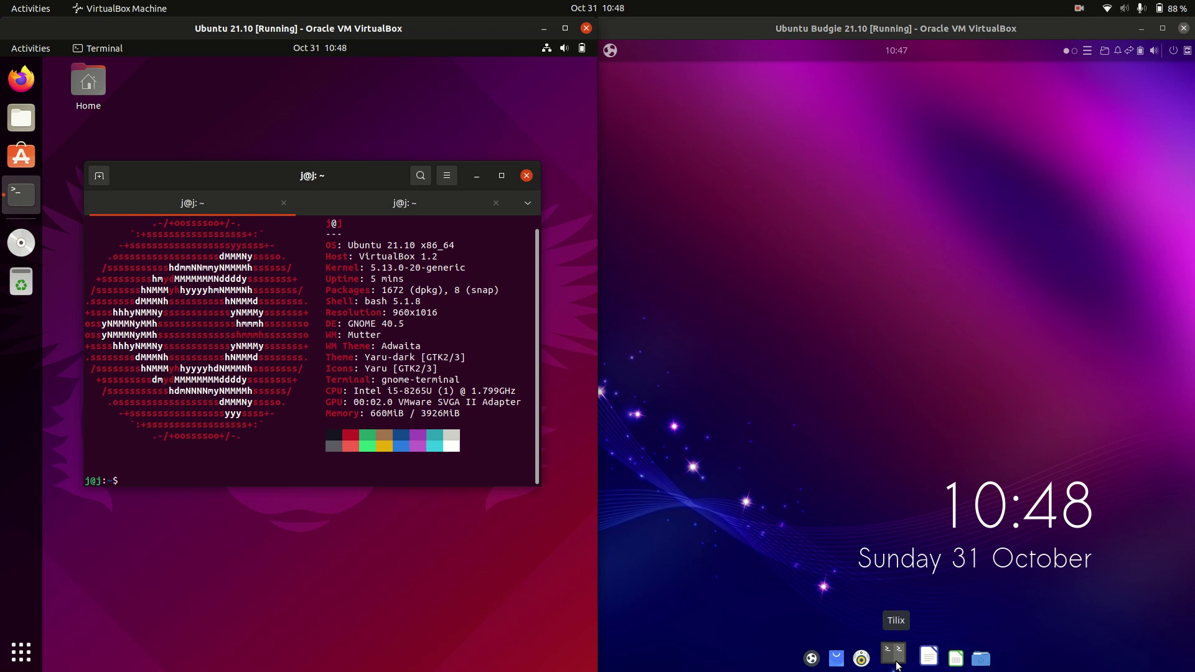
{"action": "left_click", "coordinate": [896, 655]}
{"action": "left_click", "coordinate": [697, 178]}
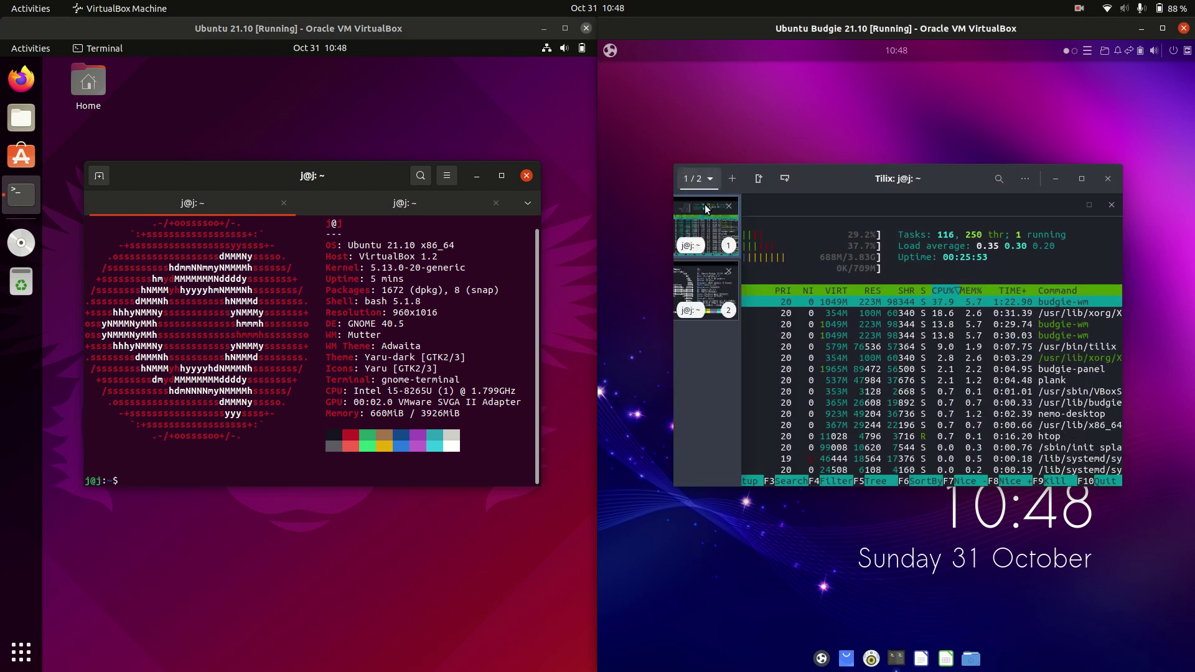
{"action": "left_click", "coordinate": [721, 289]}
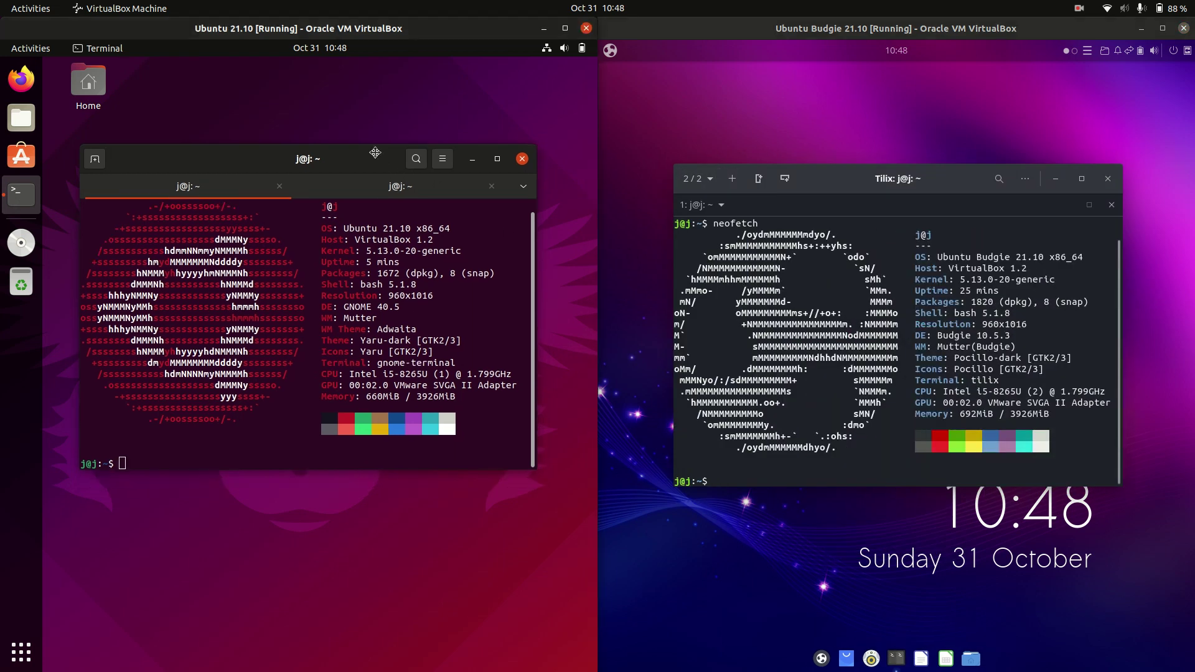
Highlight the OS lines in both neofetch outputs, including Budgie's release version
{"action": "left_click", "coordinate": [339, 228]}
{"action": "mouse_move", "coordinate": [339, 227]}
{"action": "left_mouse_down"}
{"action": "mouse_move", "coordinate": [454, 229]}
{"action": "mouse_move", "coordinate": [81, 229]}
{"action": "mouse_move", "coordinate": [339, 228]}
{"action": "left_mouse_up"}
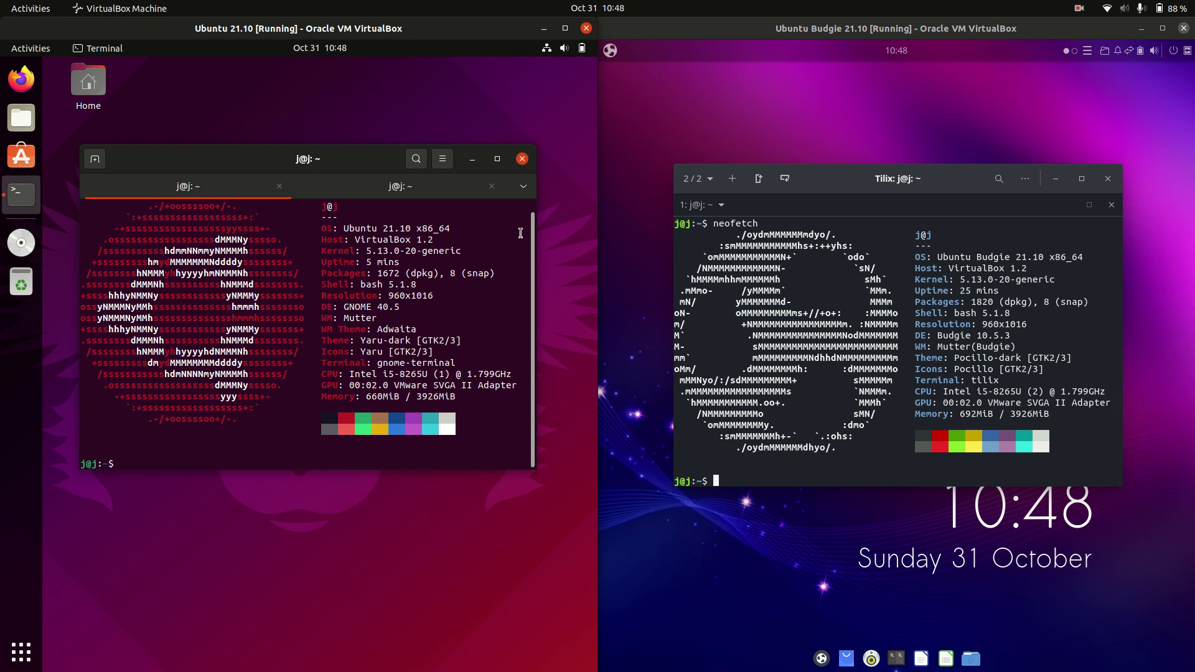
{"action": "left_click_drag", "start_coordinate": [932, 257], "coordinate": [938, 269]}
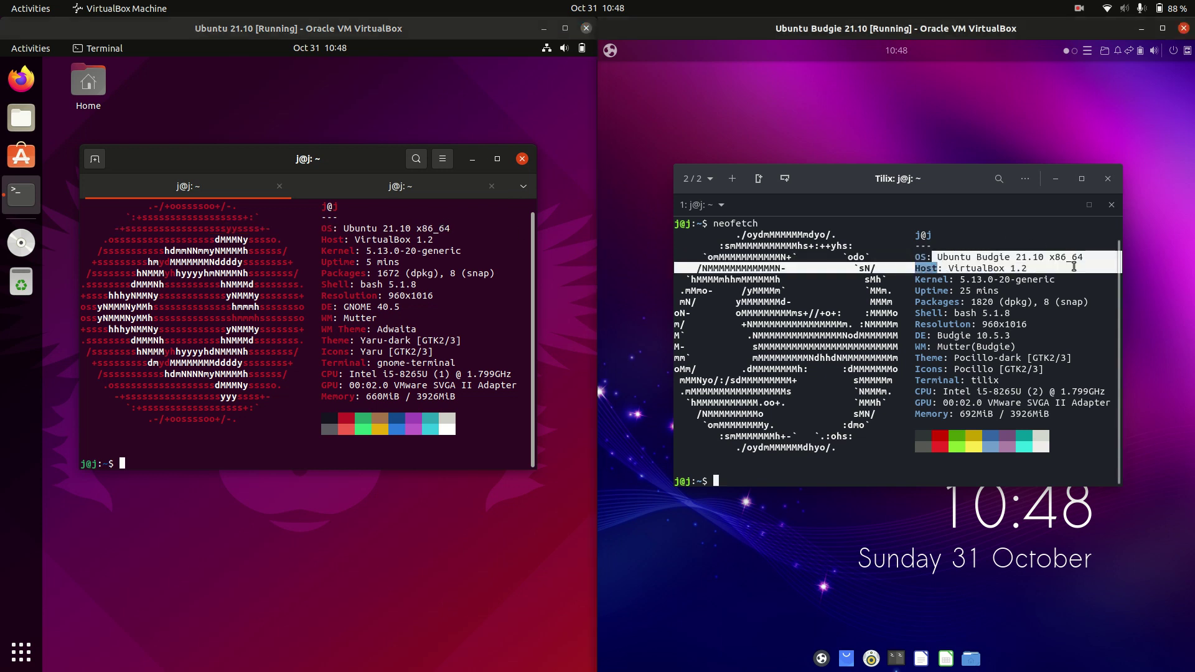
{"action": "left_click_drag", "start_coordinate": [1021, 257], "coordinate": [1067, 256]}
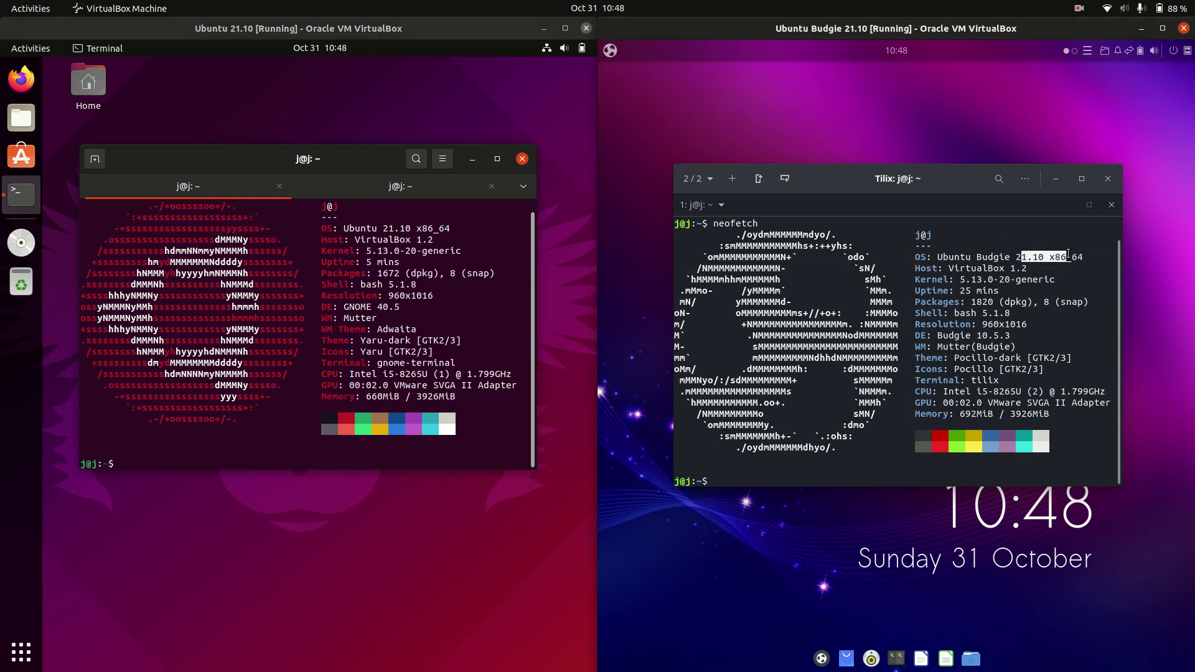
Glance at Ubuntu's htop tab, return to neofetch, and align both terminal windows side by side
{"action": "left_click", "coordinate": [381, 181]}
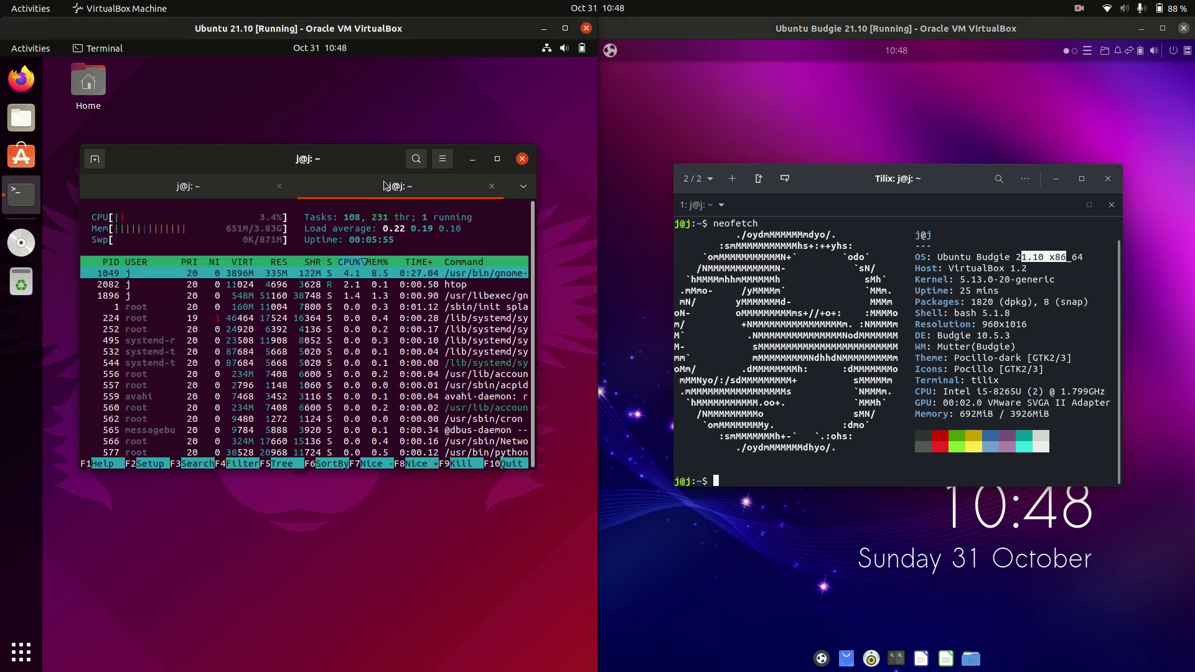
{"action": "left_click", "coordinate": [248, 182]}
{"action": "left_click_drag", "start_coordinate": [305, 161], "coordinate": [333, 190]}
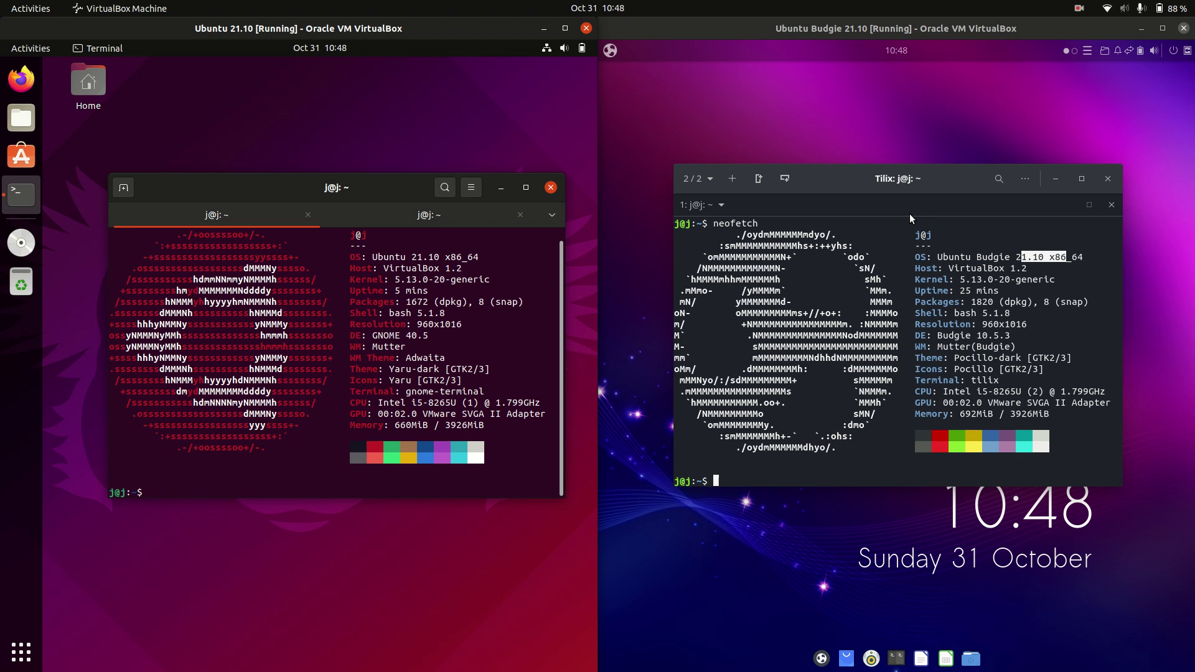
{"action": "left_click_drag", "start_coordinate": [852, 178], "coordinate": [849, 189]}
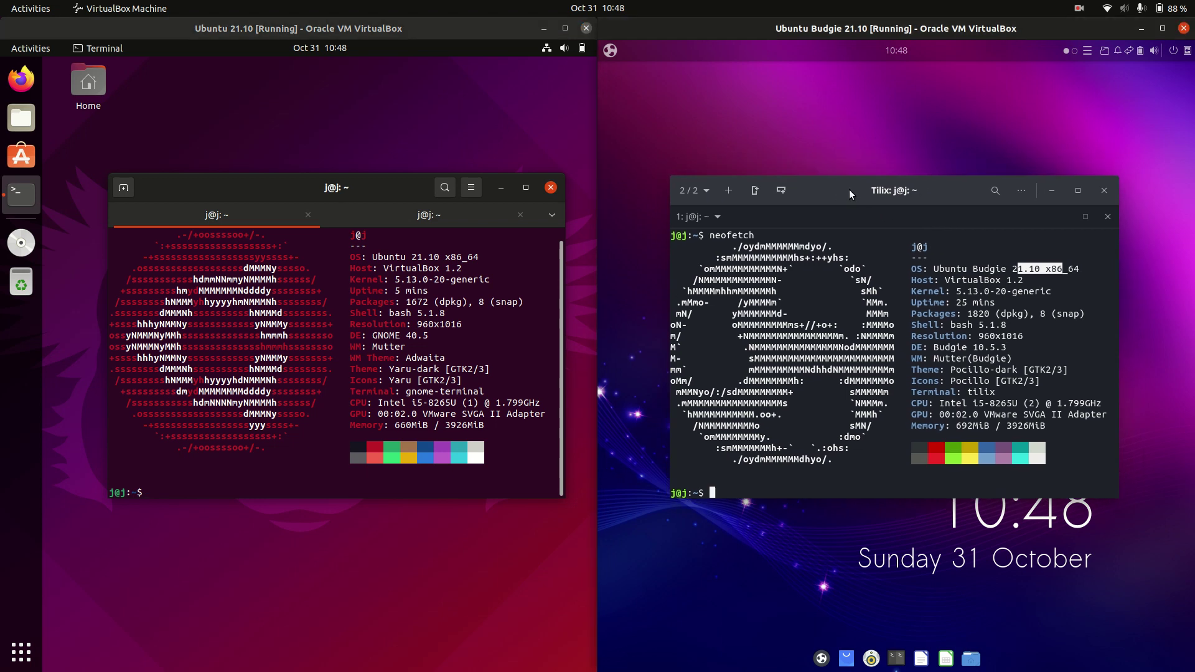
{"action": "left_click_drag", "start_coordinate": [330, 191], "coordinate": [323, 194]}
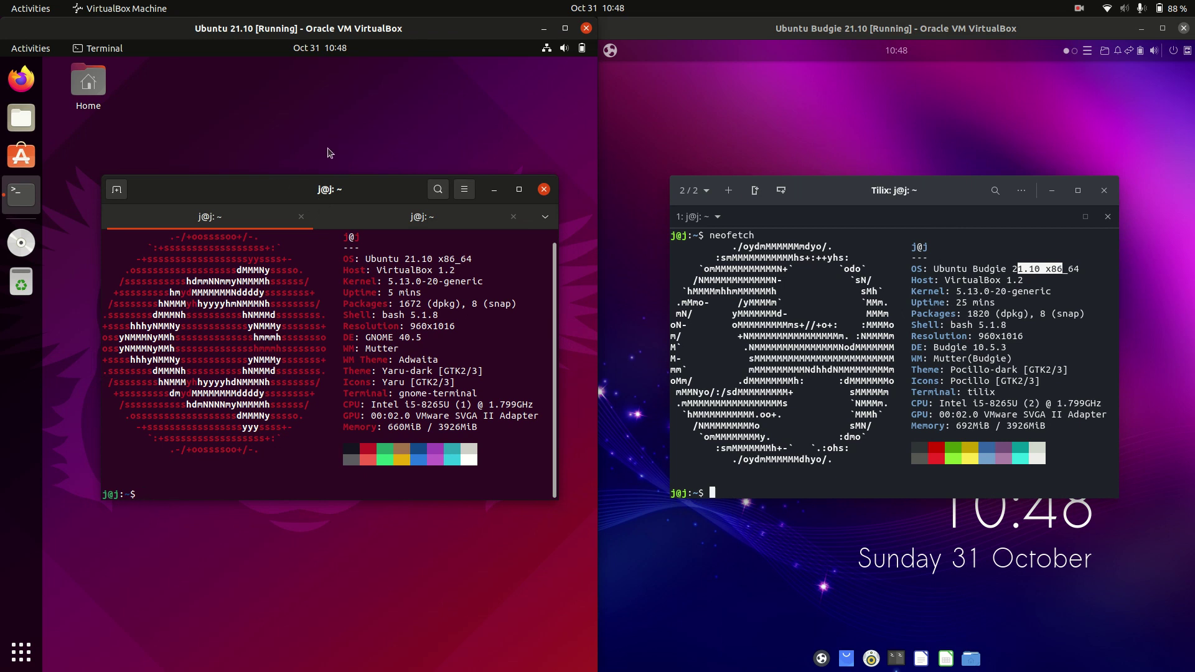
{"action": "left_click_drag", "start_coordinate": [317, 194], "coordinate": [310, 195]}
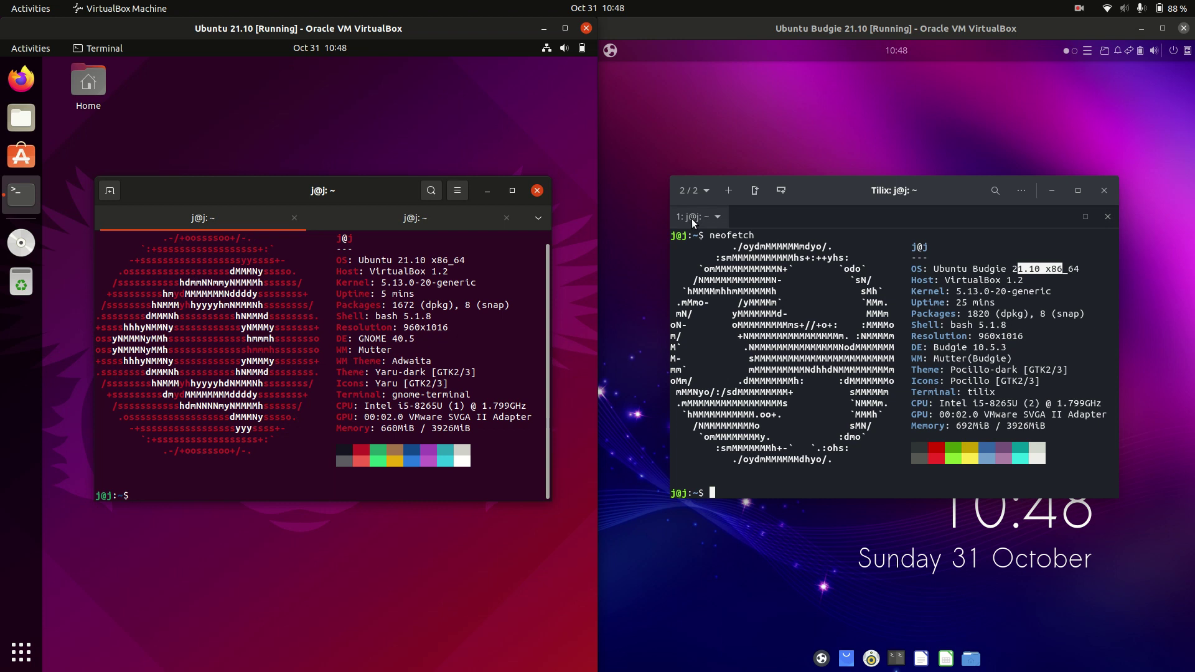
{"action": "left_click_drag", "start_coordinate": [345, 197], "coordinate": [353, 197]}
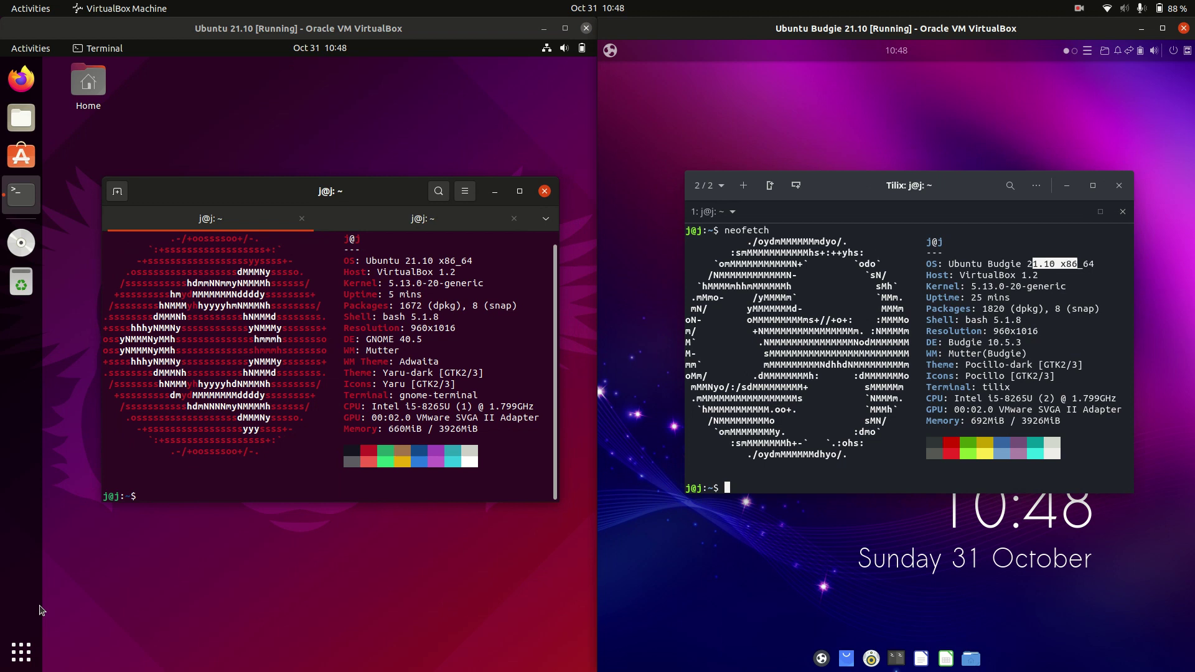
Briefly view Ubuntu's app grid and the Files home folder, then close Files
{"action": "left_click", "coordinate": [5, 660]}
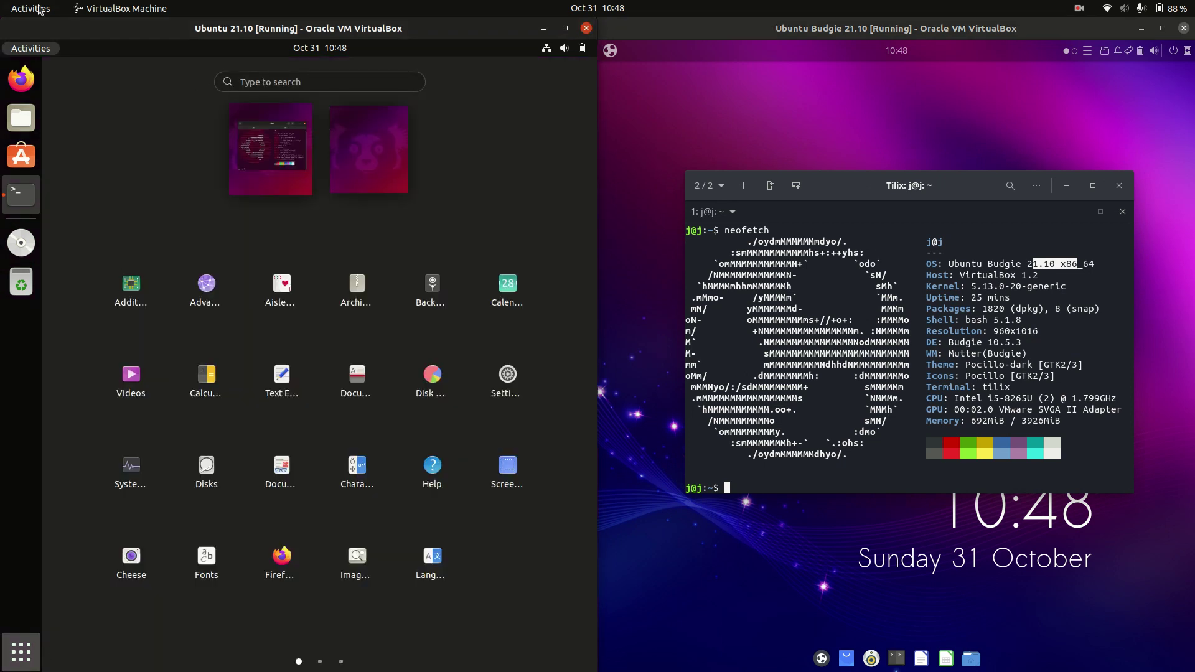
{"action": "left_click", "coordinate": [21, 117]}
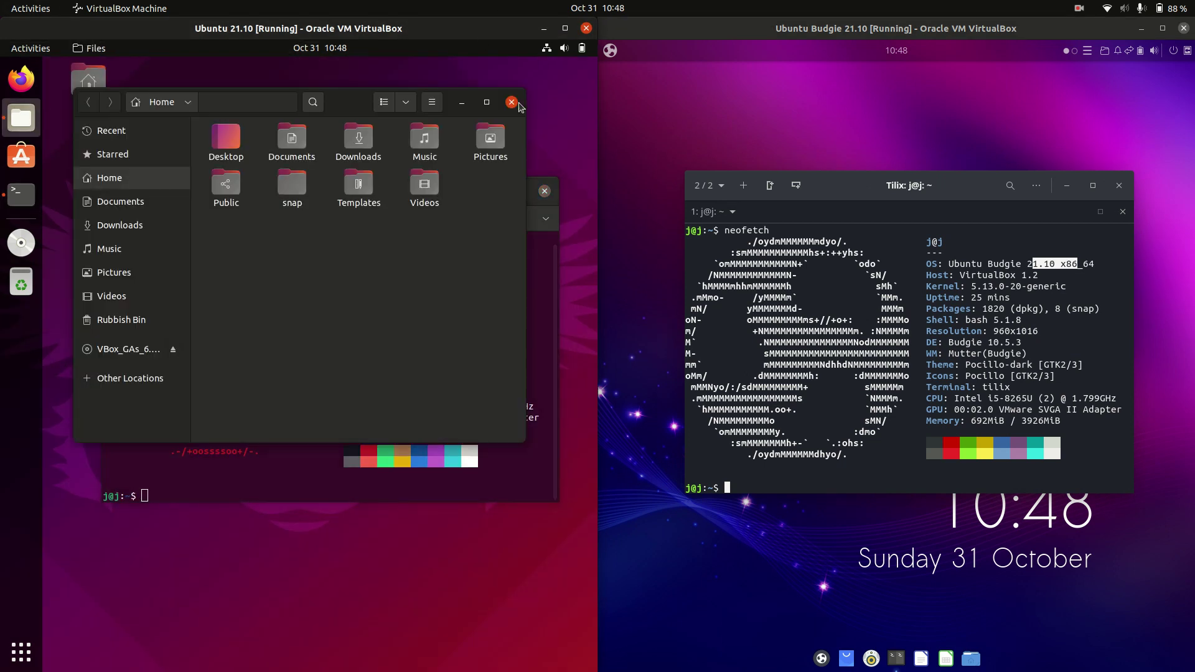
{"action": "left_click", "coordinate": [512, 102]}
{"action": "left_click_drag", "start_coordinate": [371, 199], "coordinate": [377, 193]}
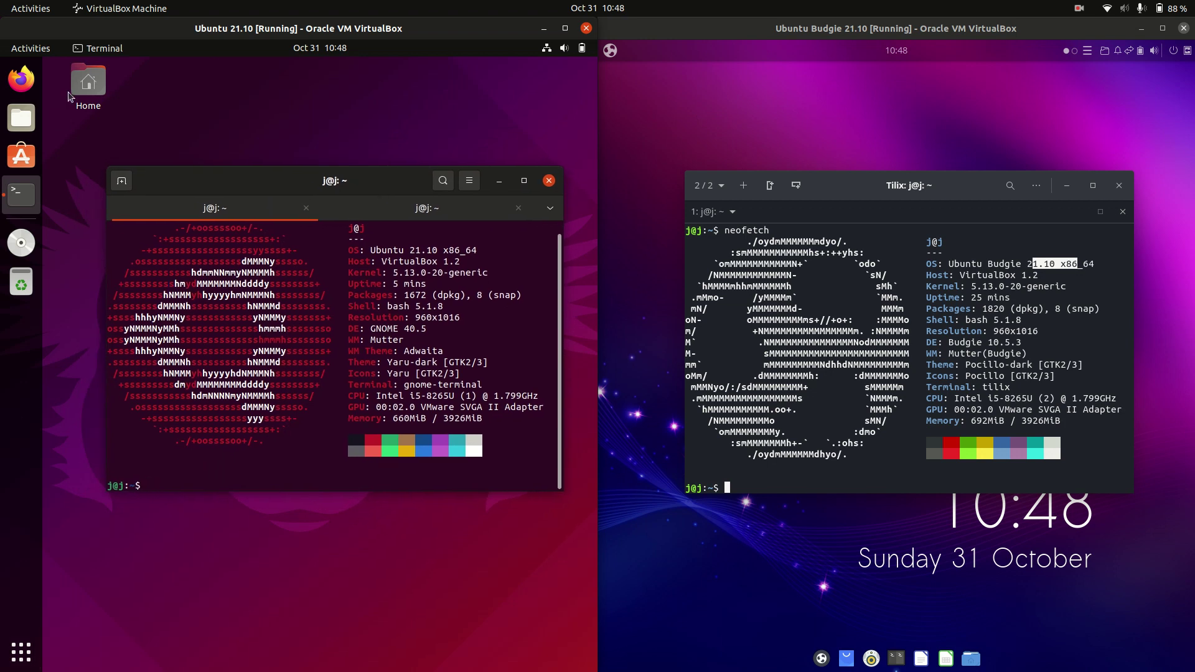
Highlight the DE versions in both neofetch outputs: GNOME 40.5 and Budgie 10.5.3
{"action": "left_click_drag", "start_coordinate": [403, 329], "coordinate": [435, 329]}
{"action": "left_click", "coordinate": [435, 328]}
{"action": "left_click_drag", "start_coordinate": [914, 177], "coordinate": [891, 178]}
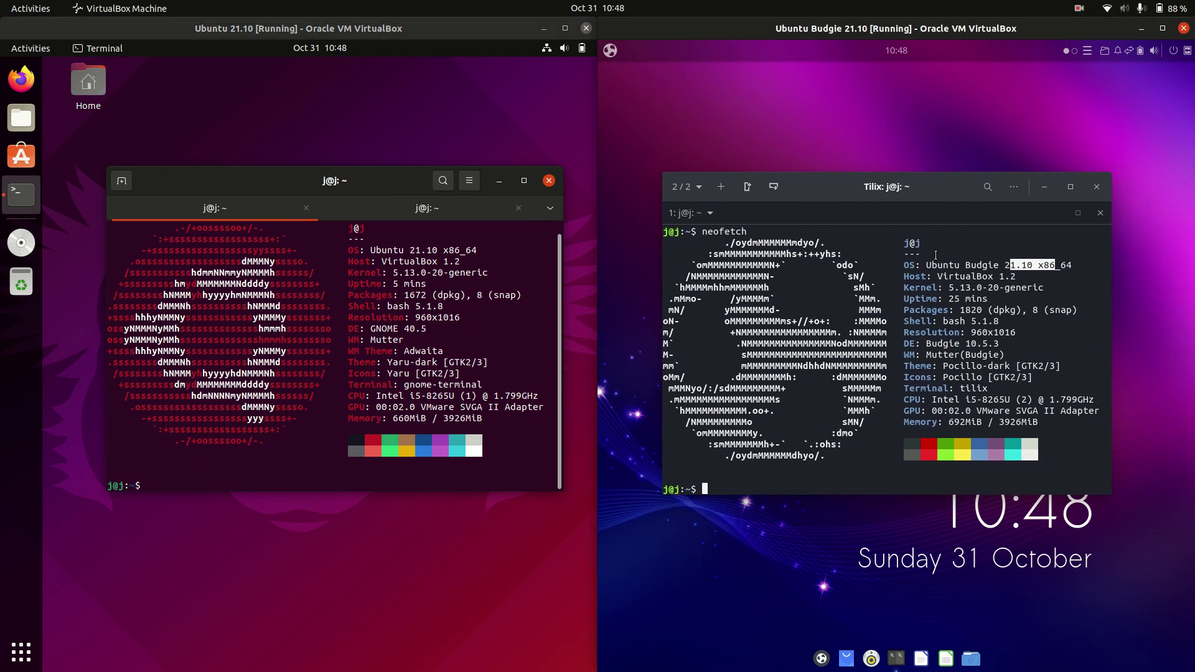
{"action": "left_click_drag", "start_coordinate": [926, 343], "coordinate": [1012, 342]}
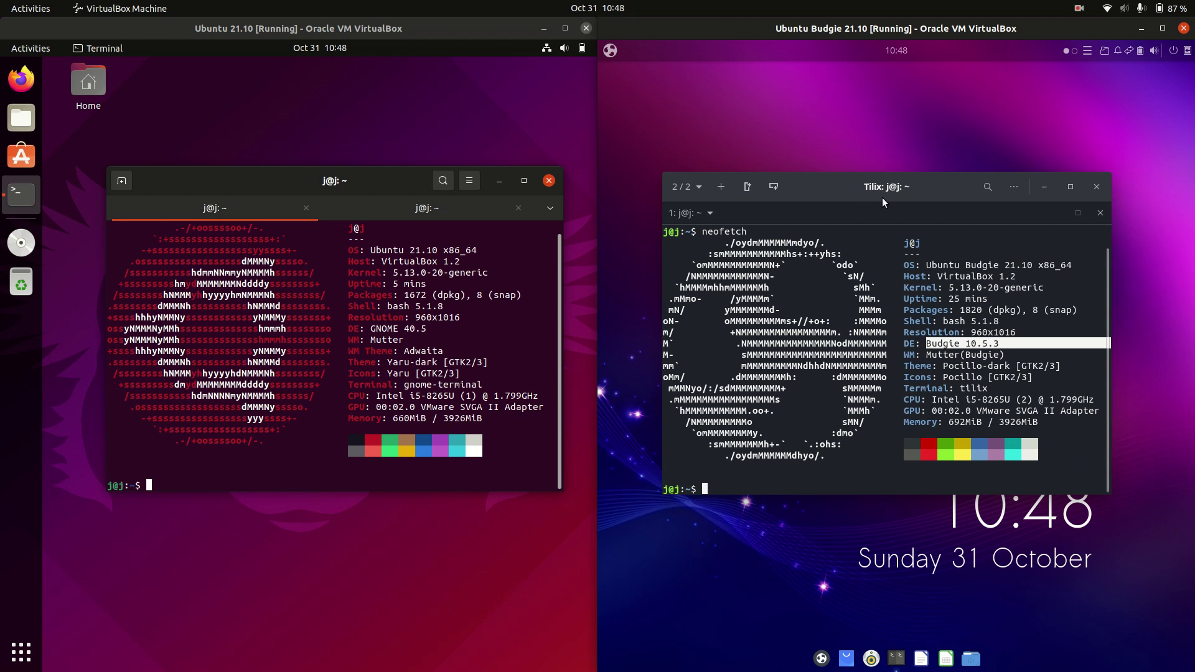
{"action": "left_click_drag", "start_coordinate": [937, 409], "coordinate": [948, 396]}
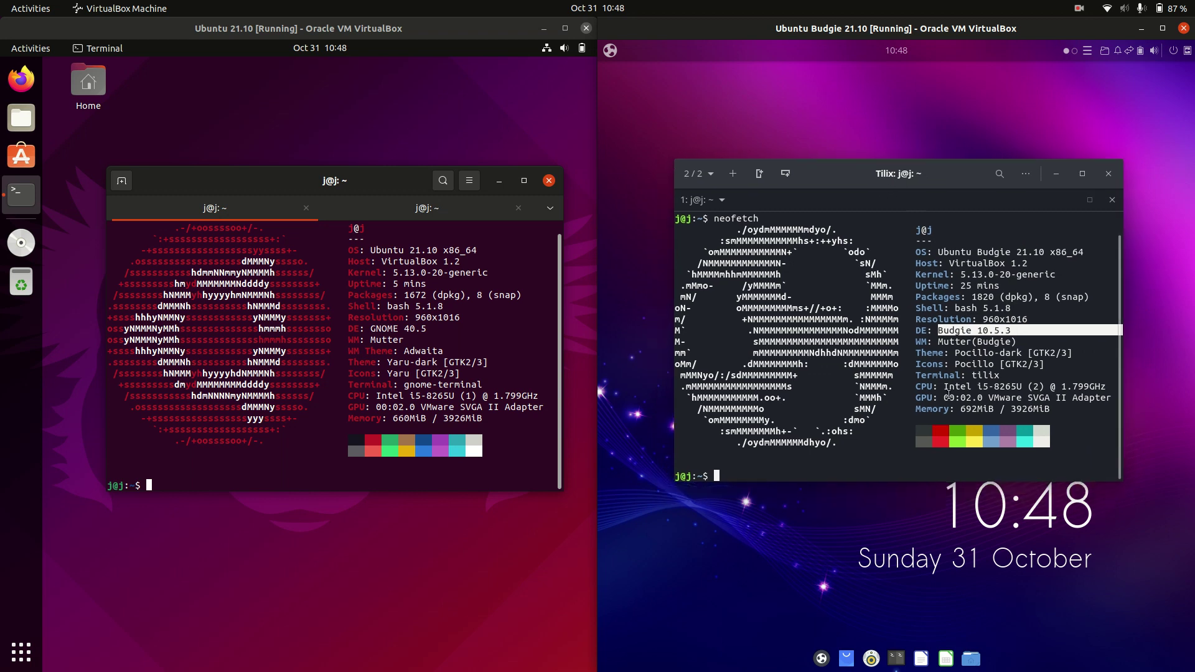
{"action": "right_click", "coordinate": [912, 664]}
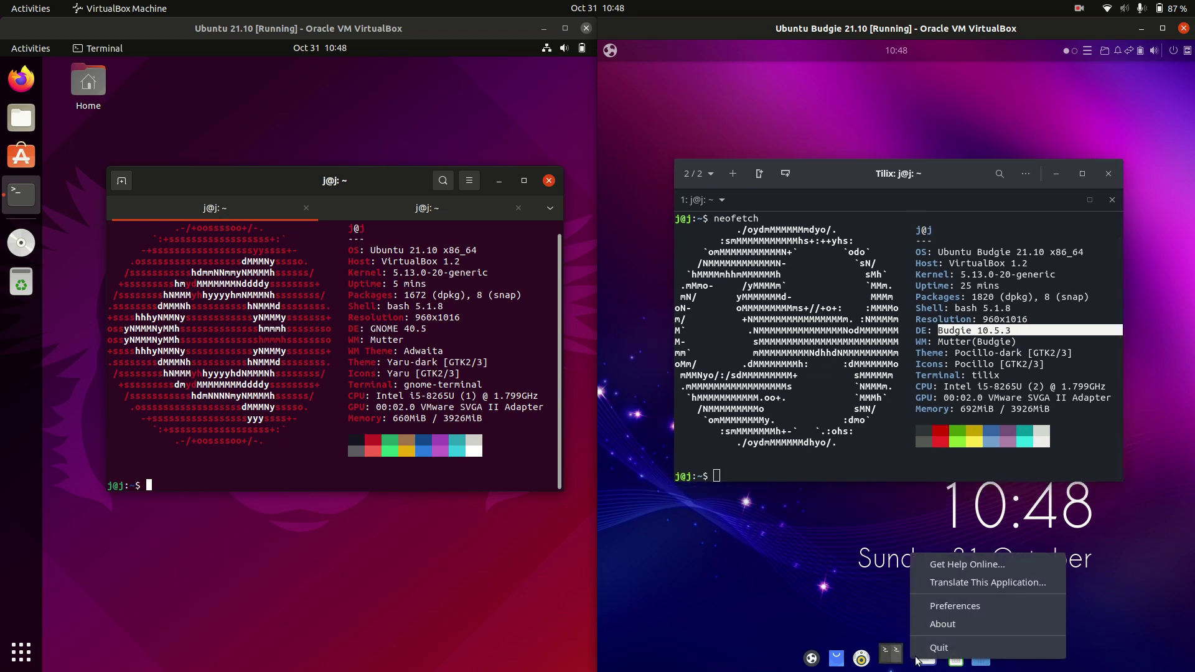
{"action": "left_click", "coordinate": [931, 626]}
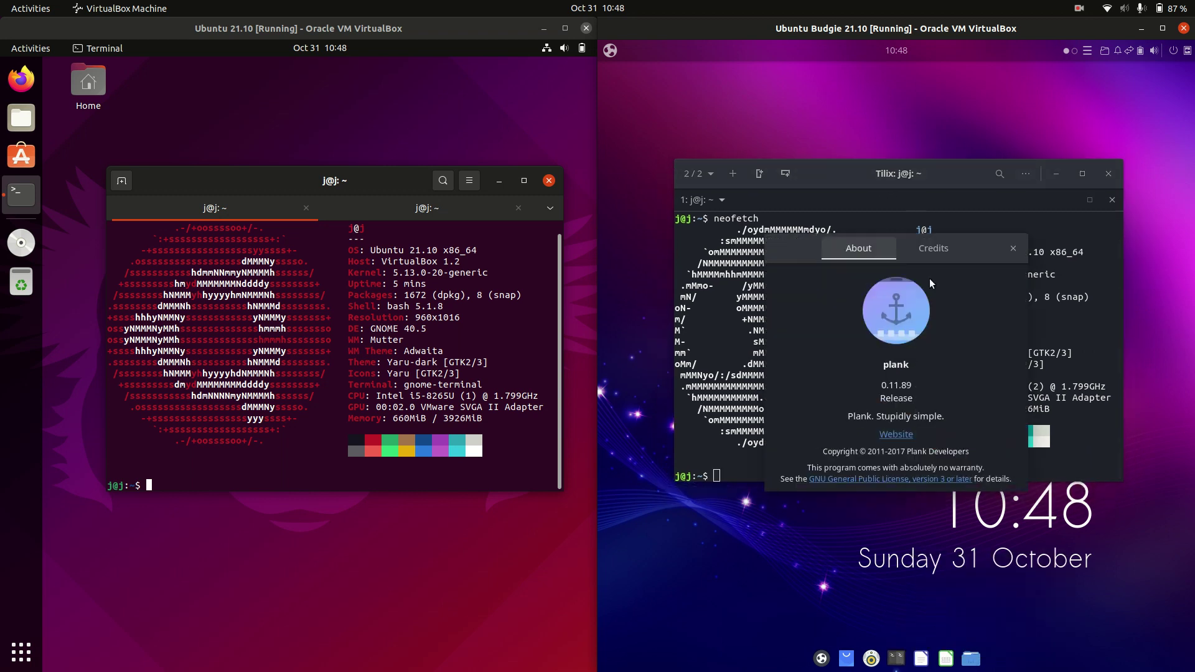
{"action": "left_click", "coordinate": [1014, 248]}
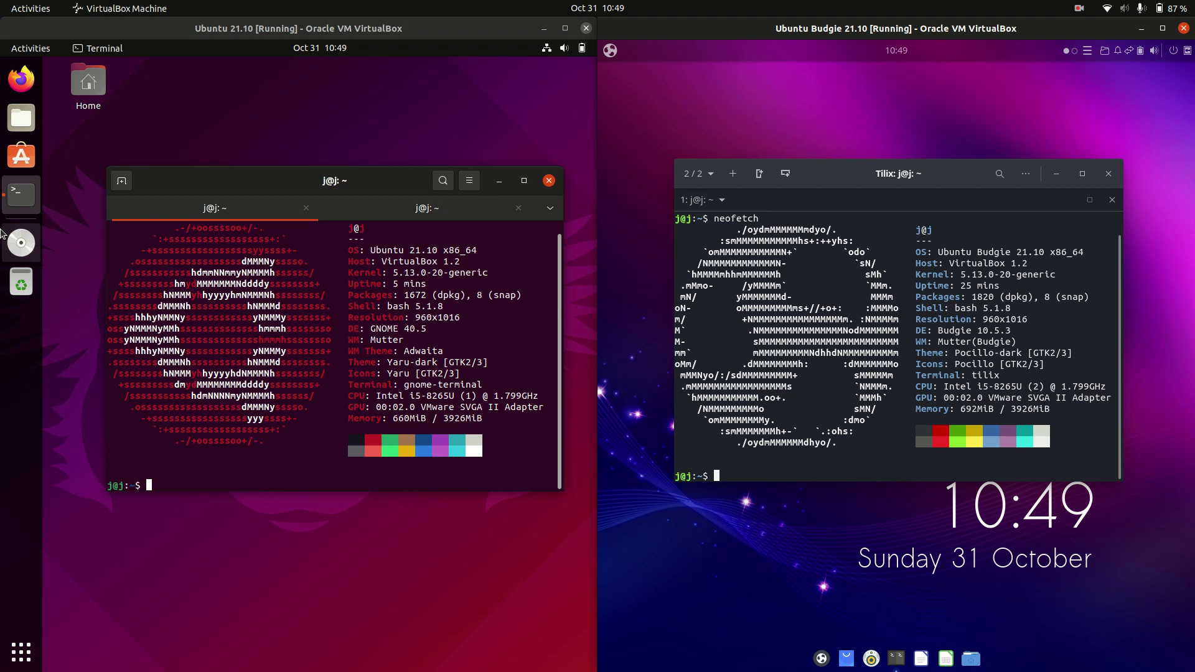
{"action": "left_click", "coordinate": [181, 101]}
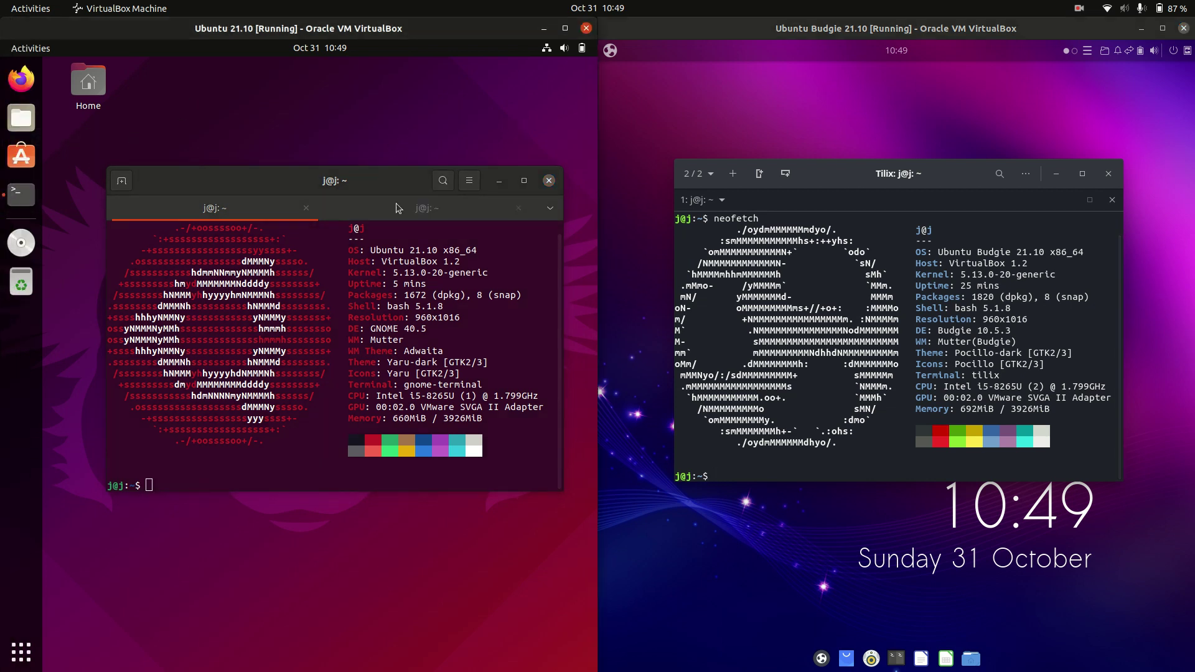
{"action": "left_click_drag", "start_coordinate": [317, 188], "coordinate": [351, 163]}
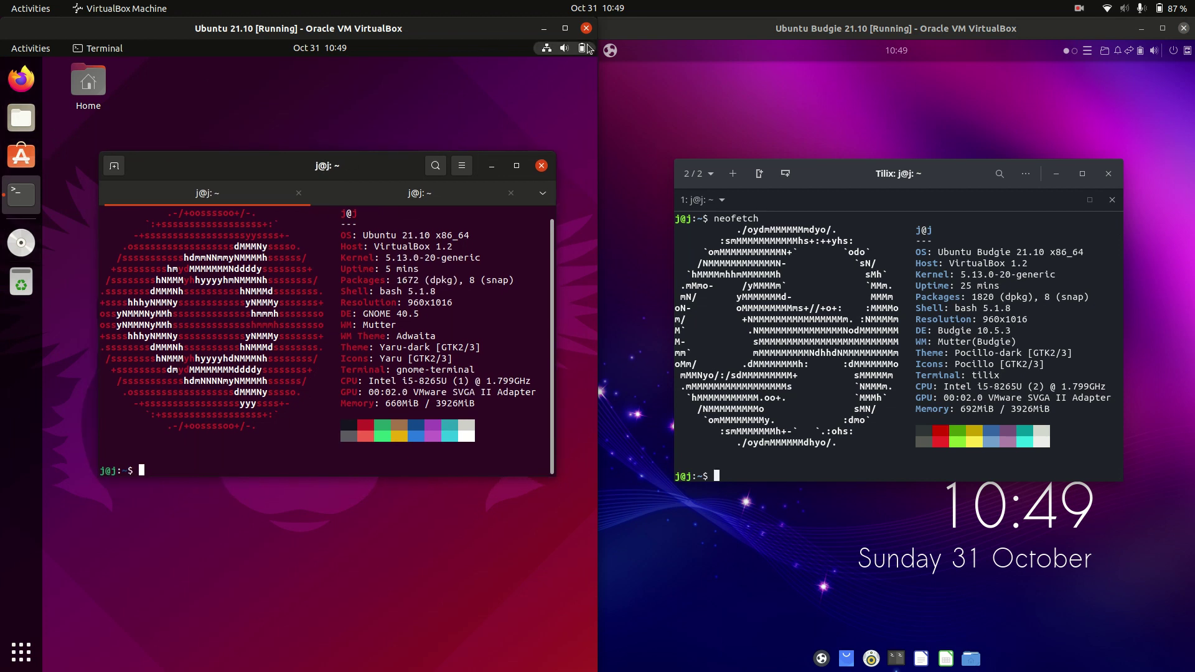
Open Settings from the system menu and move the Ubuntu dock to the bottom
{"action": "left_click", "coordinate": [589, 53]}
{"action": "left_click", "coordinate": [449, 162]}
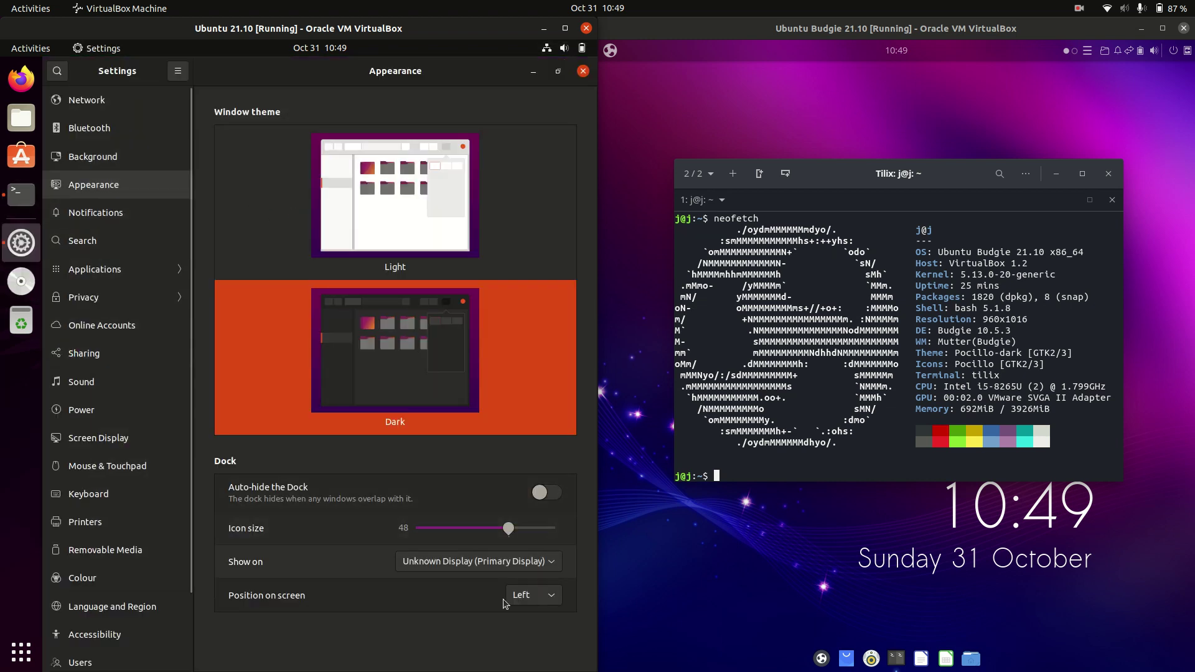
{"action": "left_click", "coordinate": [524, 595]}
{"action": "left_click", "coordinate": [539, 618]}
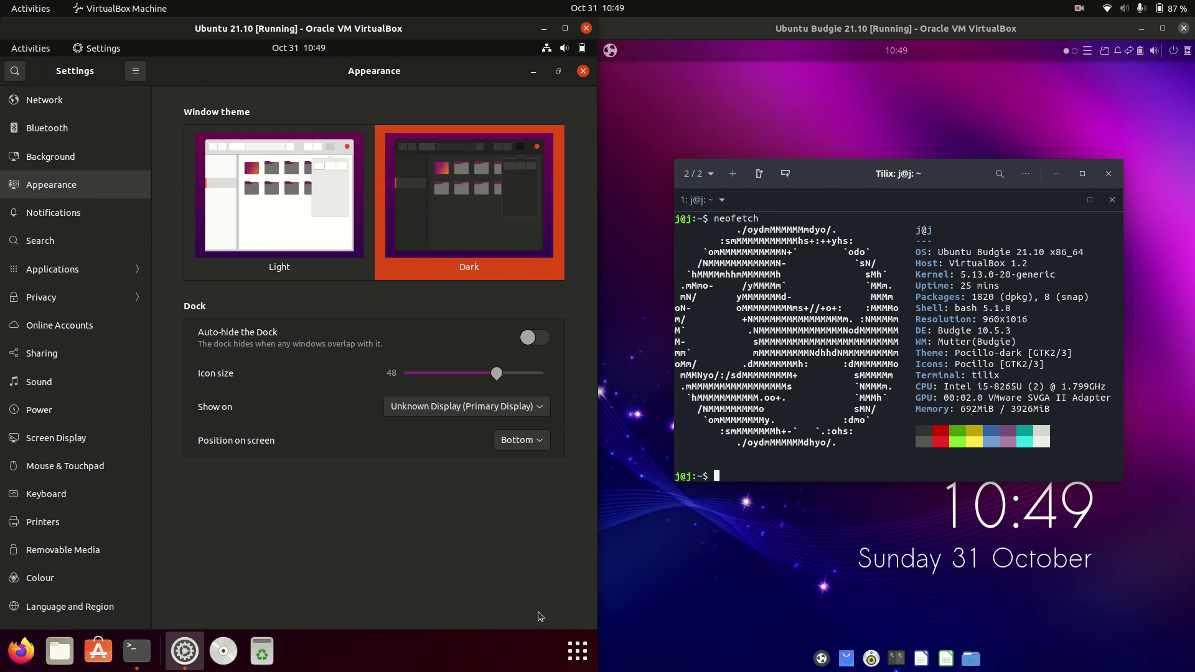
Set the dock's Position on screen back to Left in Appearance and close Settings
{"action": "double_click", "coordinate": [478, 78]}
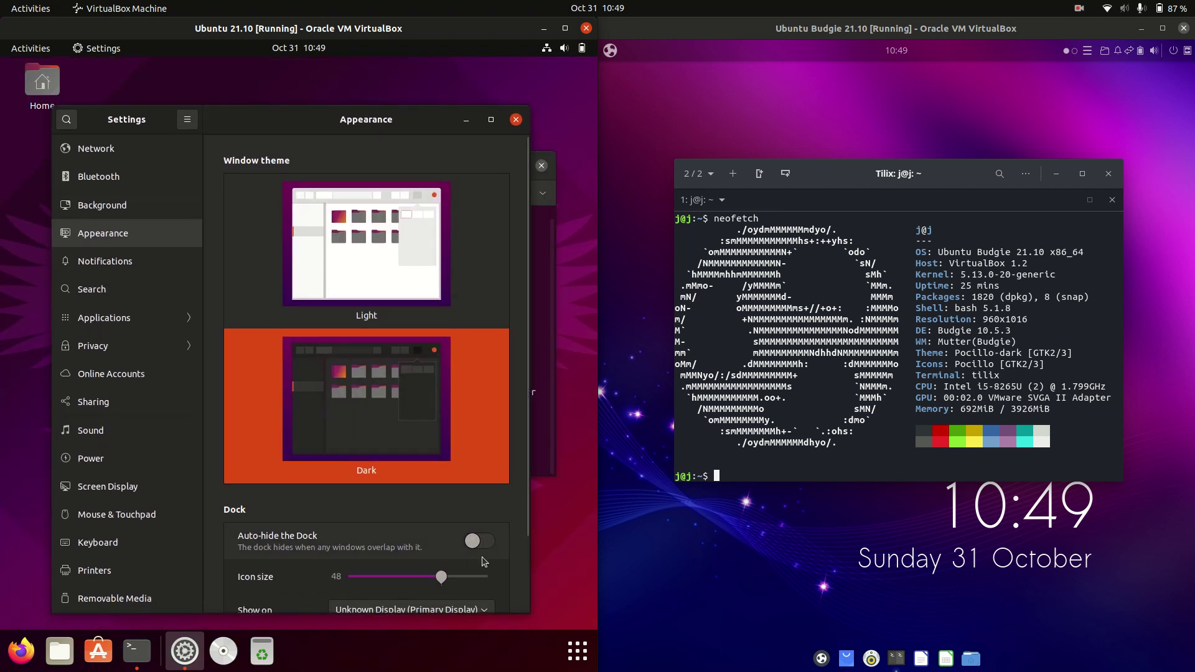
{"action": "left_click", "coordinate": [491, 119]}
{"action": "left_click", "coordinate": [522, 442]}
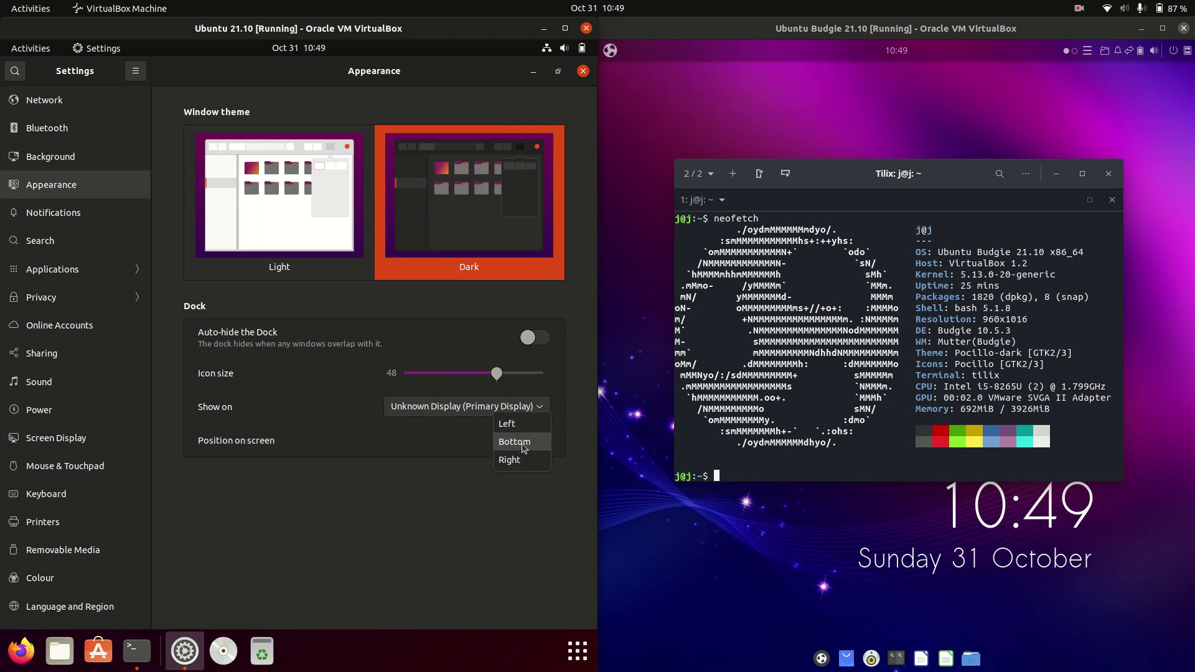
{"action": "left_click", "coordinate": [505, 424]}
{"action": "left_click", "coordinate": [584, 72]}
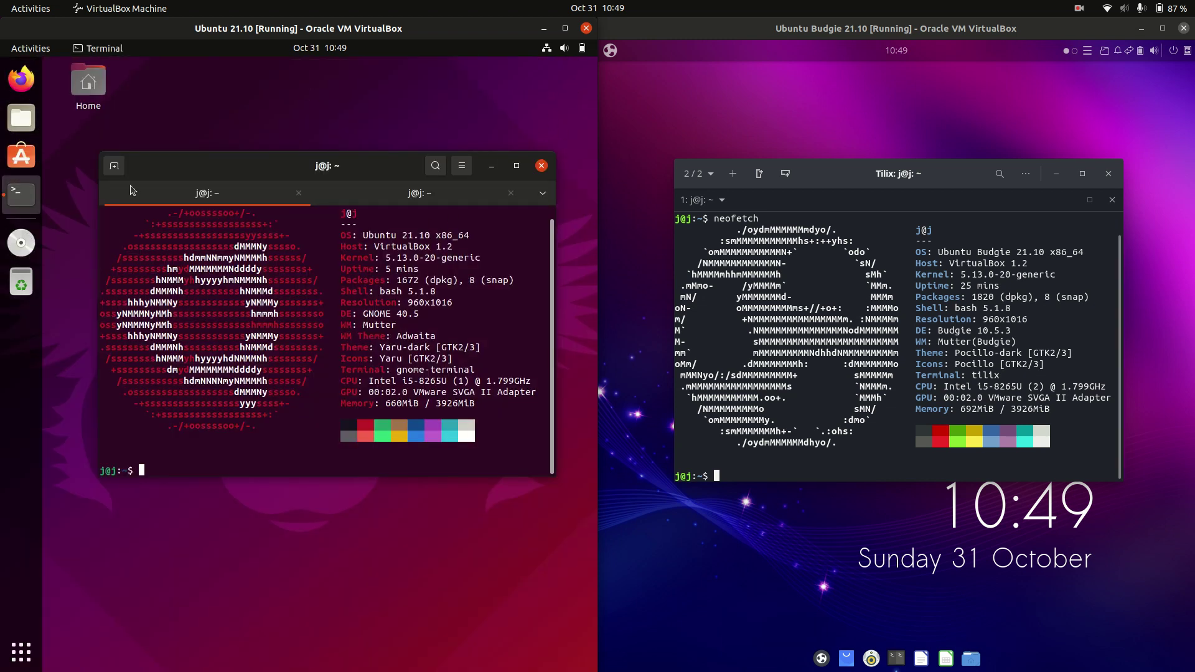
Open Files on Ubuntu and Nemo on Budgie, and show the Files 40.2 About dialog
{"action": "left_click", "coordinate": [22, 118]}
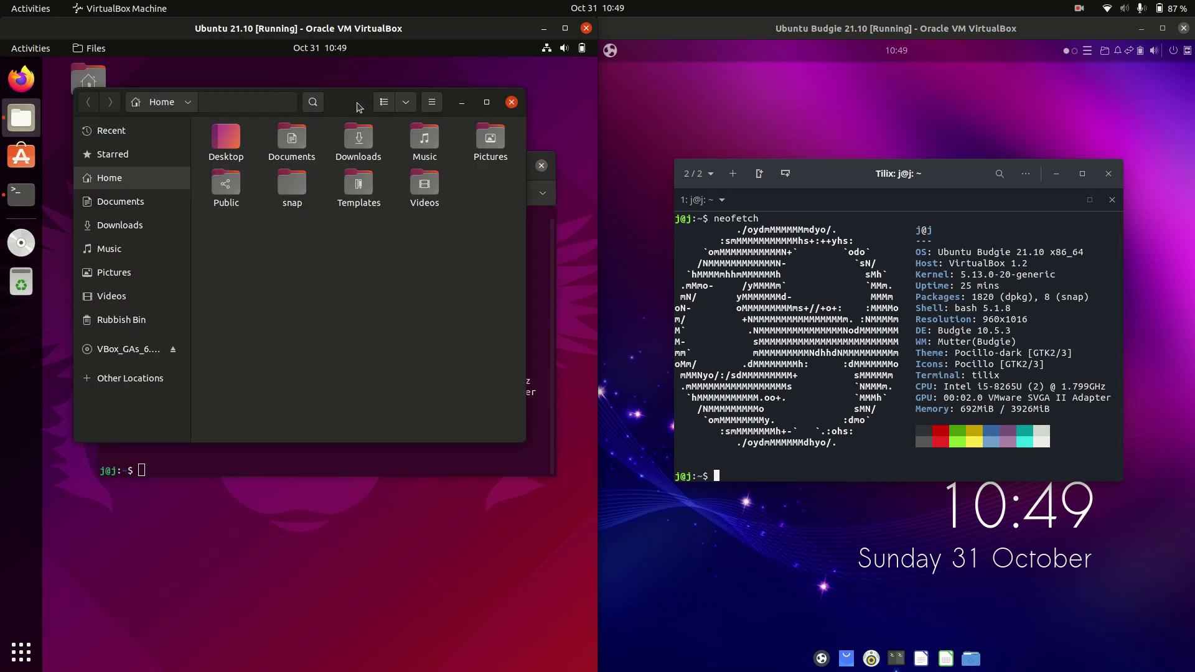
{"action": "left_click", "coordinate": [975, 661]}
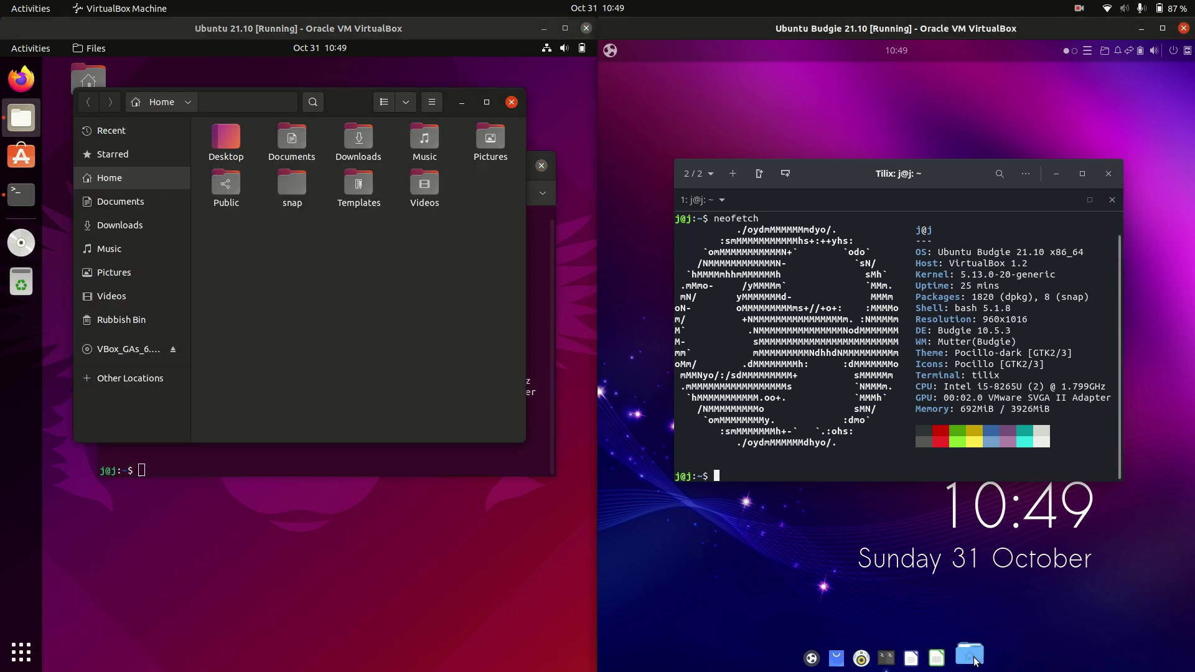
{"action": "left_click_drag", "start_coordinate": [733, 59], "coordinate": [767, 106]}
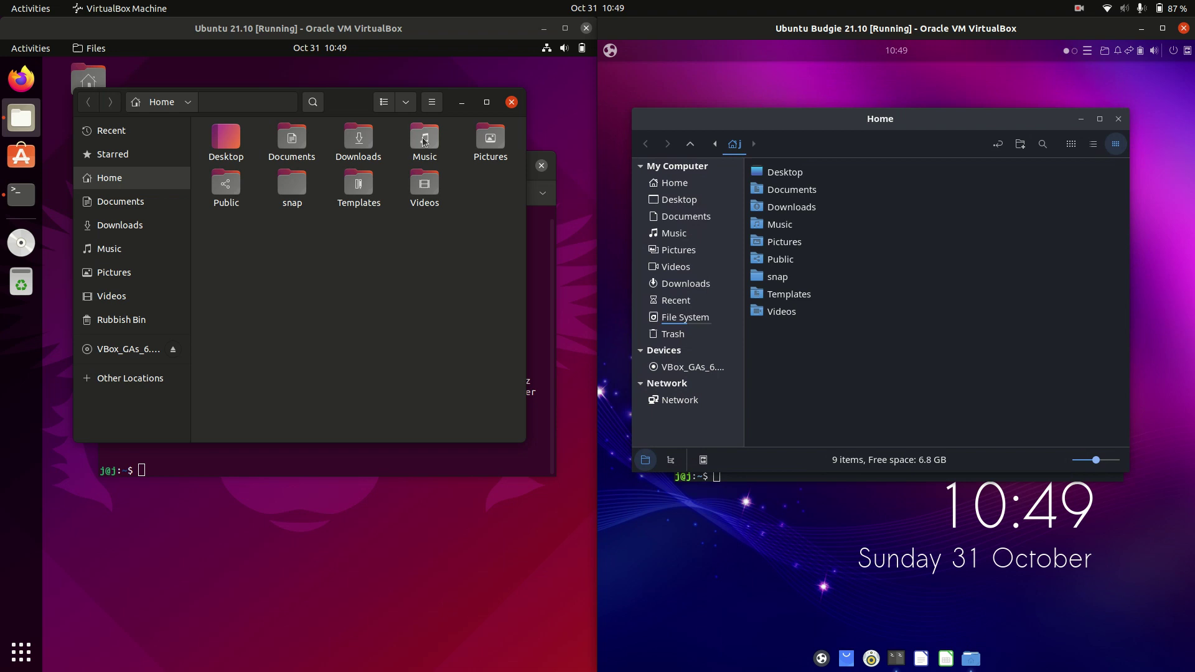
{"action": "left_click", "coordinate": [432, 103]}
{"action": "left_click", "coordinate": [416, 334]}
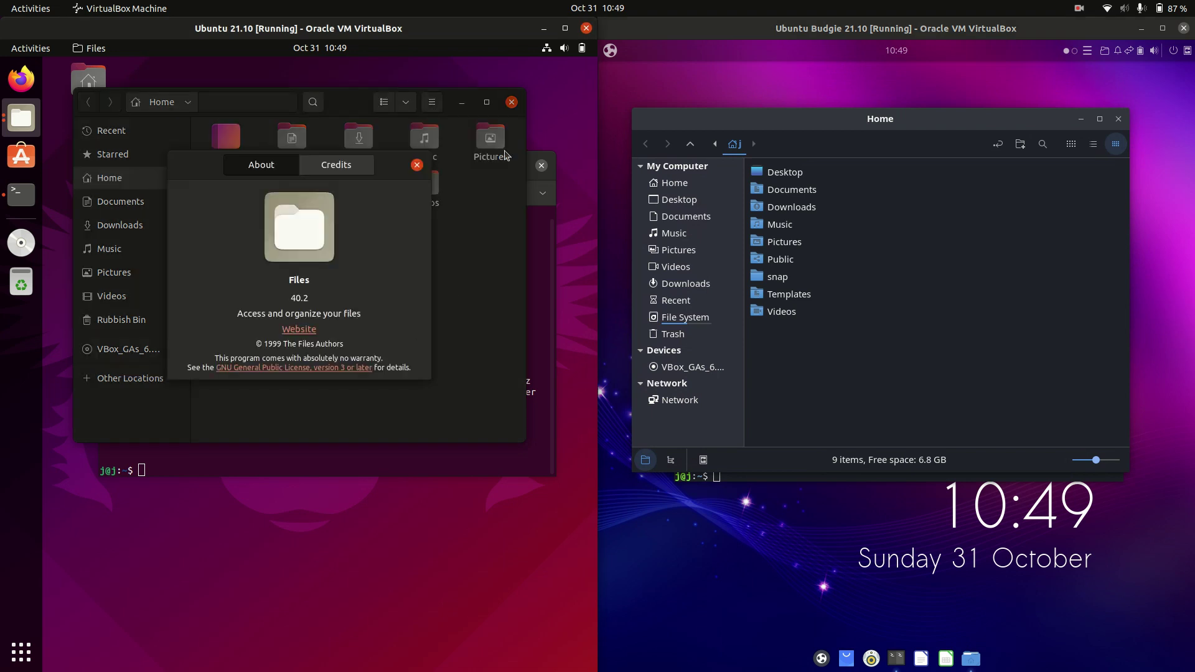
Show Nemo's About dialog (version 4.8.6) via Help > About, then close it
{"action": "left_click", "coordinate": [986, 136]}
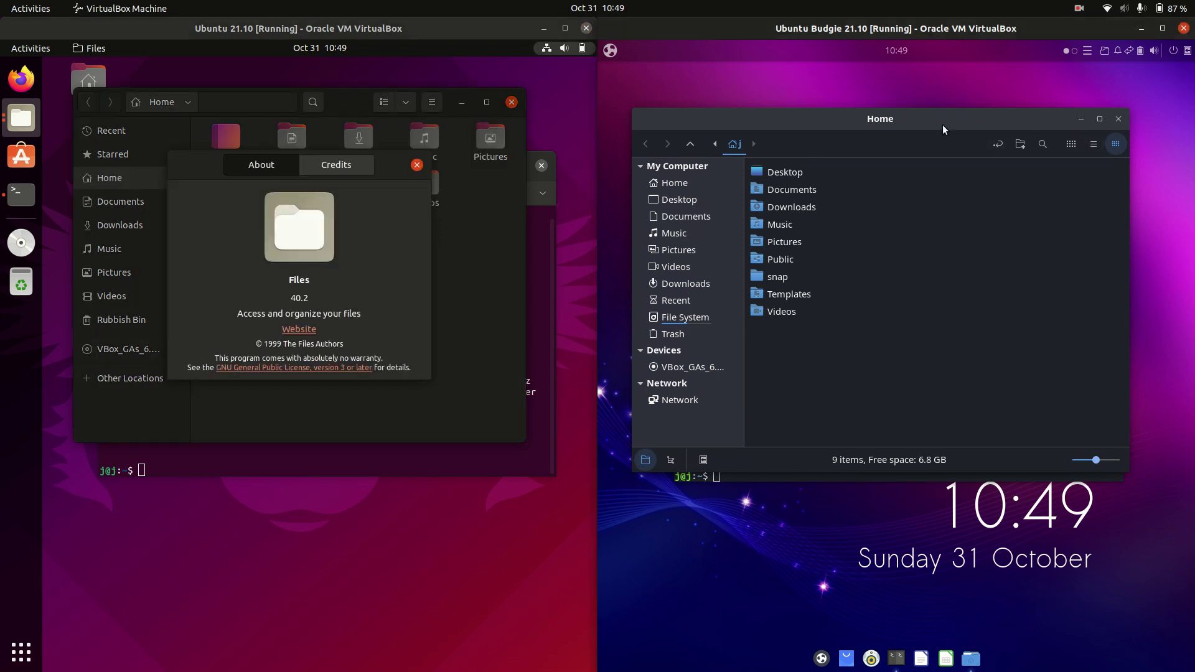
{"action": "key", "text": "F10"}
{"action": "left_click", "coordinate": [819, 139]}
{"action": "left_click", "coordinate": [828, 203]}
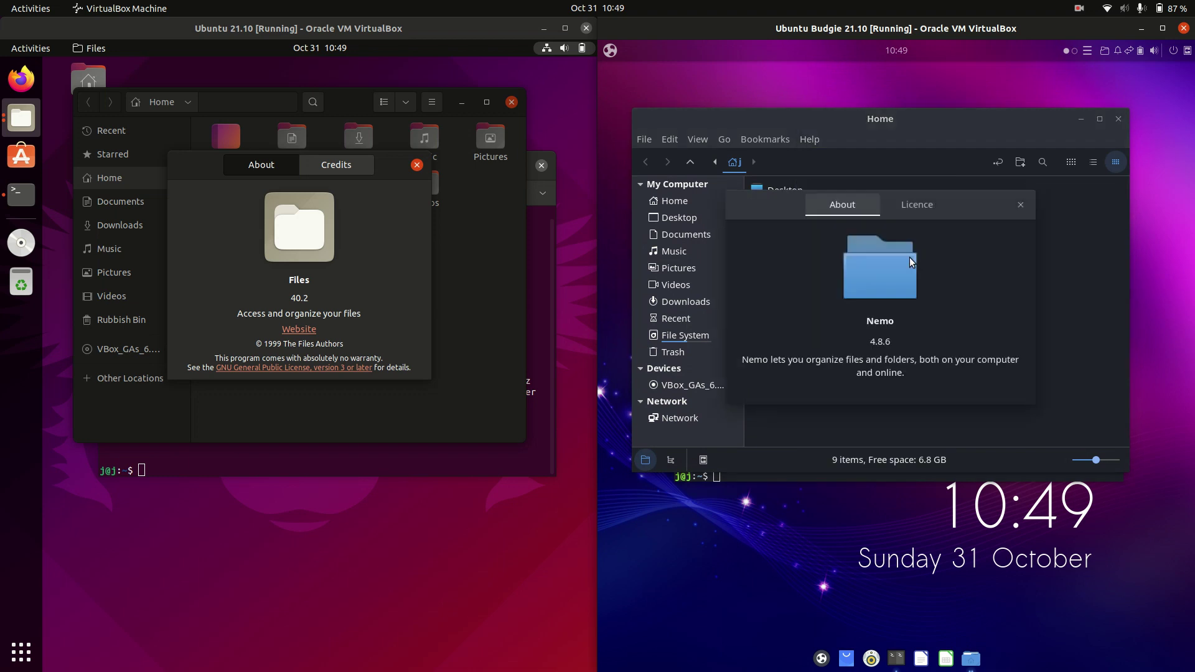
{"action": "left_click_drag", "start_coordinate": [975, 213], "coordinate": [971, 233]}
{"action": "left_click", "coordinate": [1017, 225]}
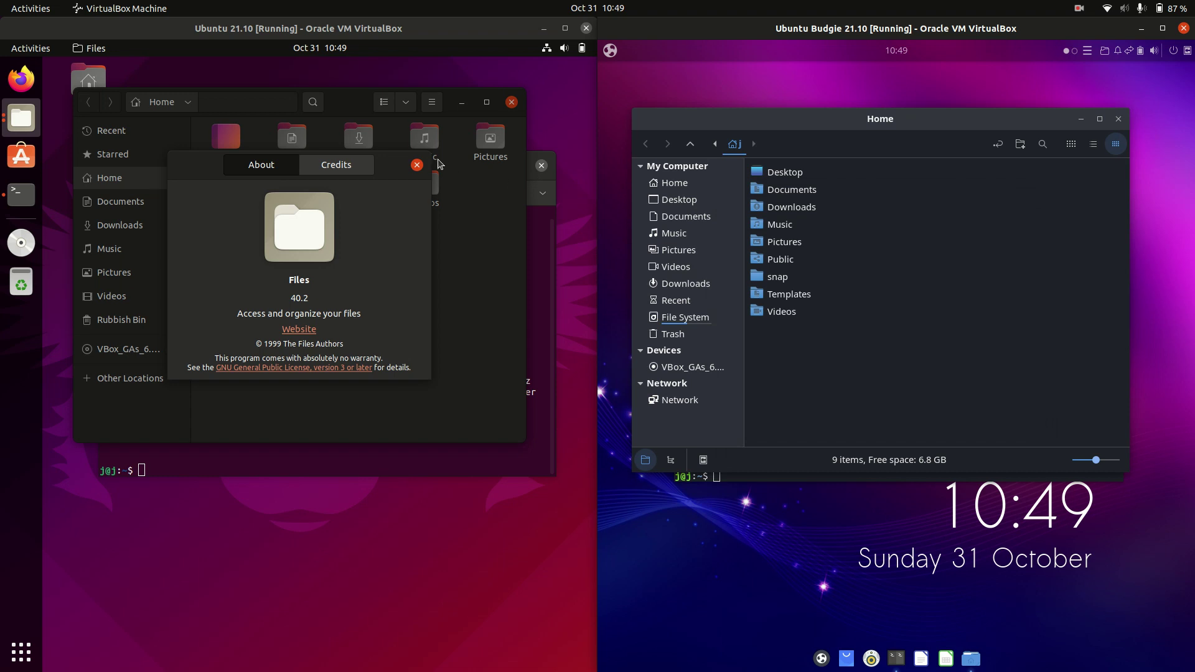
Close the Files About dialog and position Files showing the eight Home folders
{"action": "left_click", "coordinate": [419, 165]}
{"action": "left_click", "coordinate": [417, 165]}
{"action": "mouse_move", "coordinate": [356, 104]}
{"action": "left_mouse_down"}
{"action": "mouse_move", "coordinate": [377, 137]}
{"action": "mouse_move", "coordinate": [359, 128]}
{"action": "left_mouse_up"}
{"action": "left_click_drag", "start_coordinate": [422, 310], "coordinate": [206, 142]}
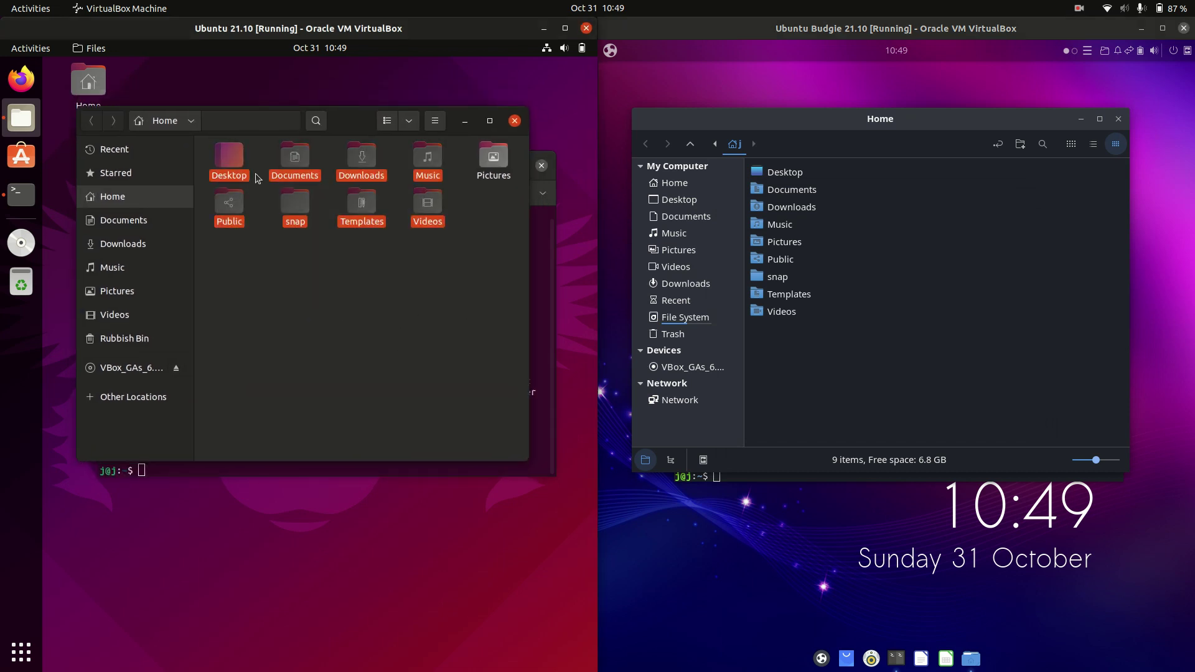
{"action": "left_click", "coordinate": [424, 454]}
{"action": "left_click", "coordinate": [1126, 145]}
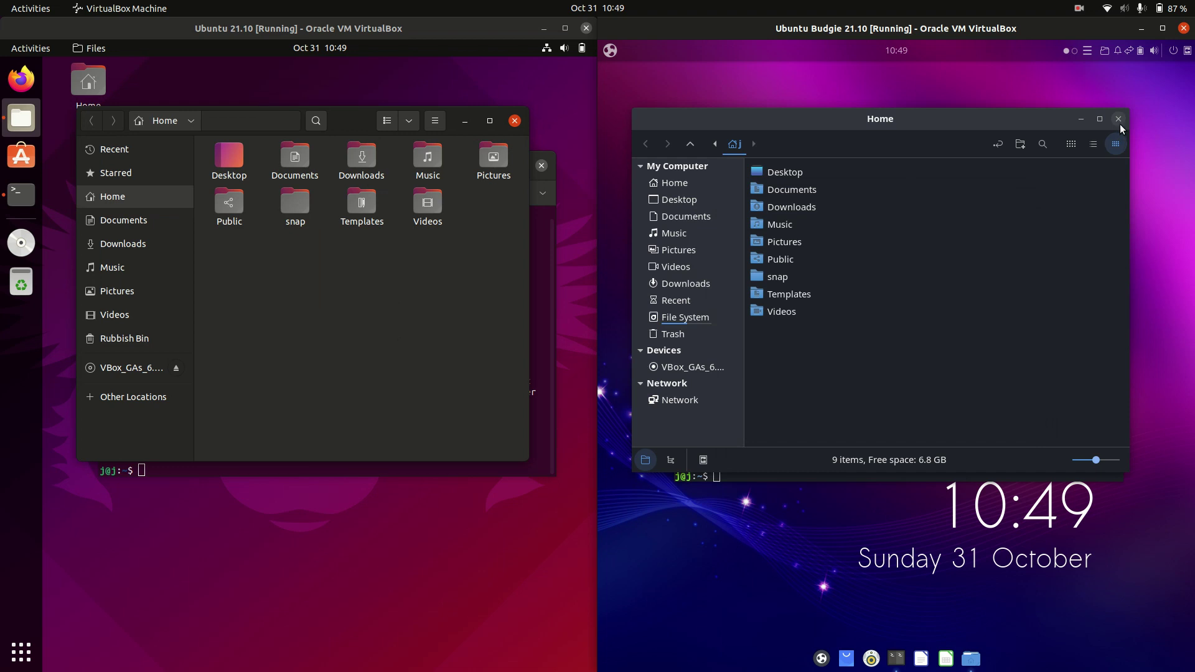
Close Nemo and Files, then highlight kernel 5.13.0-20-generic in both neofetch outputs
{"action": "left_click", "coordinate": [1120, 123]}
{"action": "left_click", "coordinate": [515, 121]}
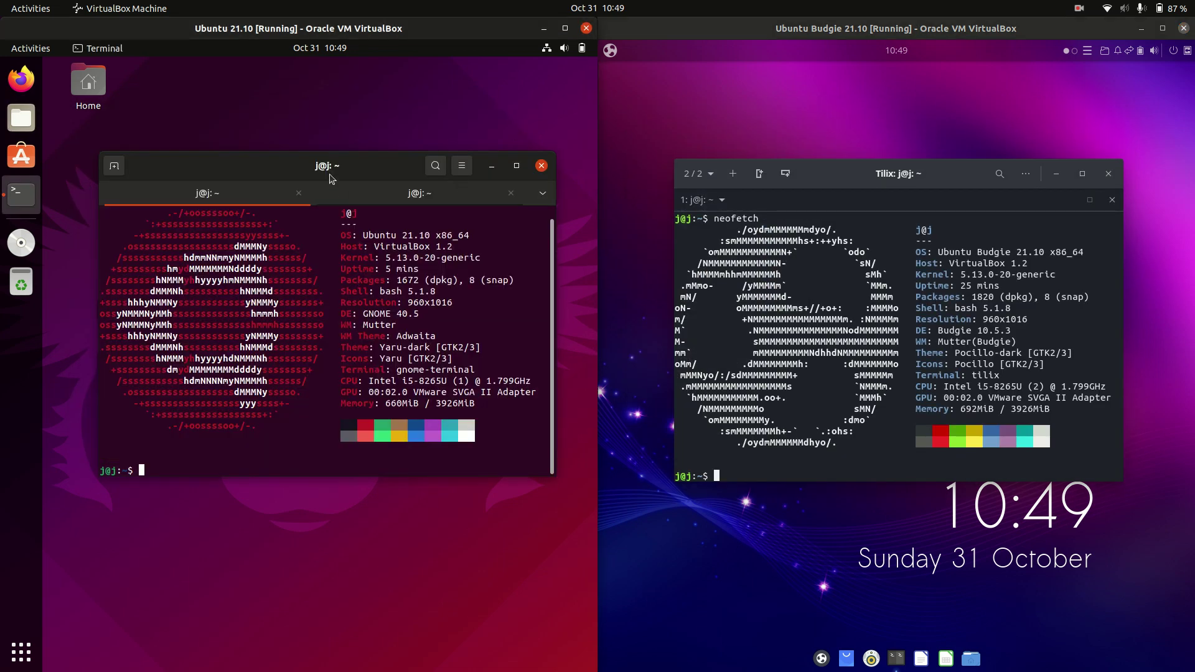
{"action": "left_click_drag", "start_coordinate": [330, 179], "coordinate": [331, 138]}
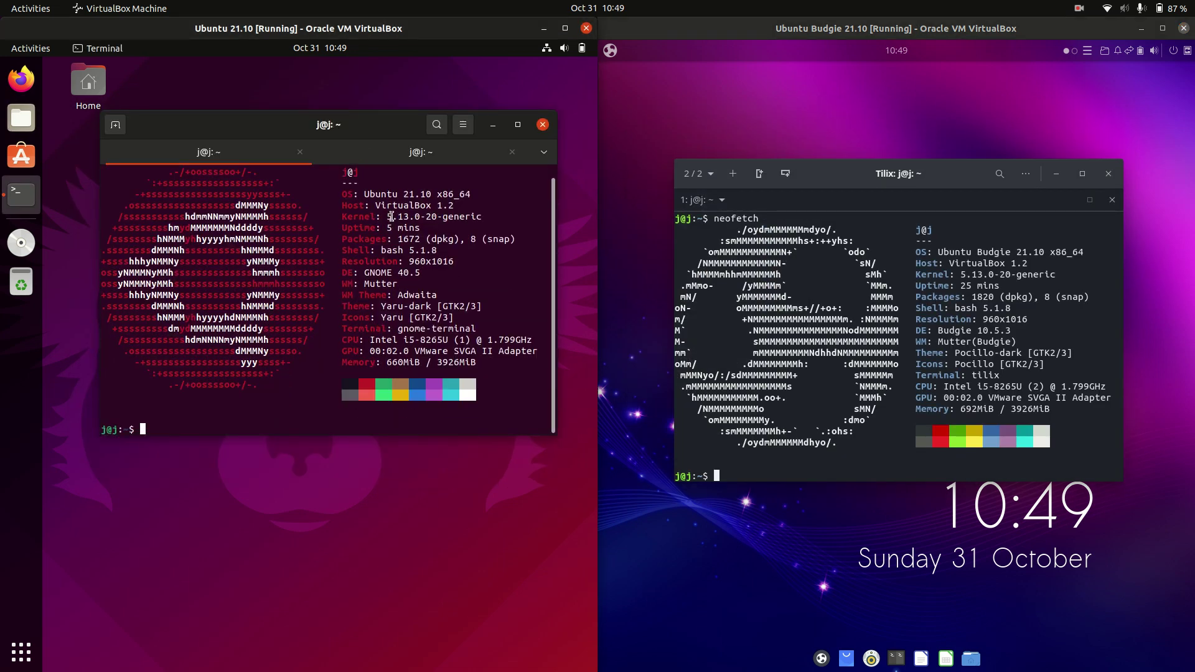
{"action": "left_click_drag", "start_coordinate": [391, 216], "coordinate": [437, 218]}
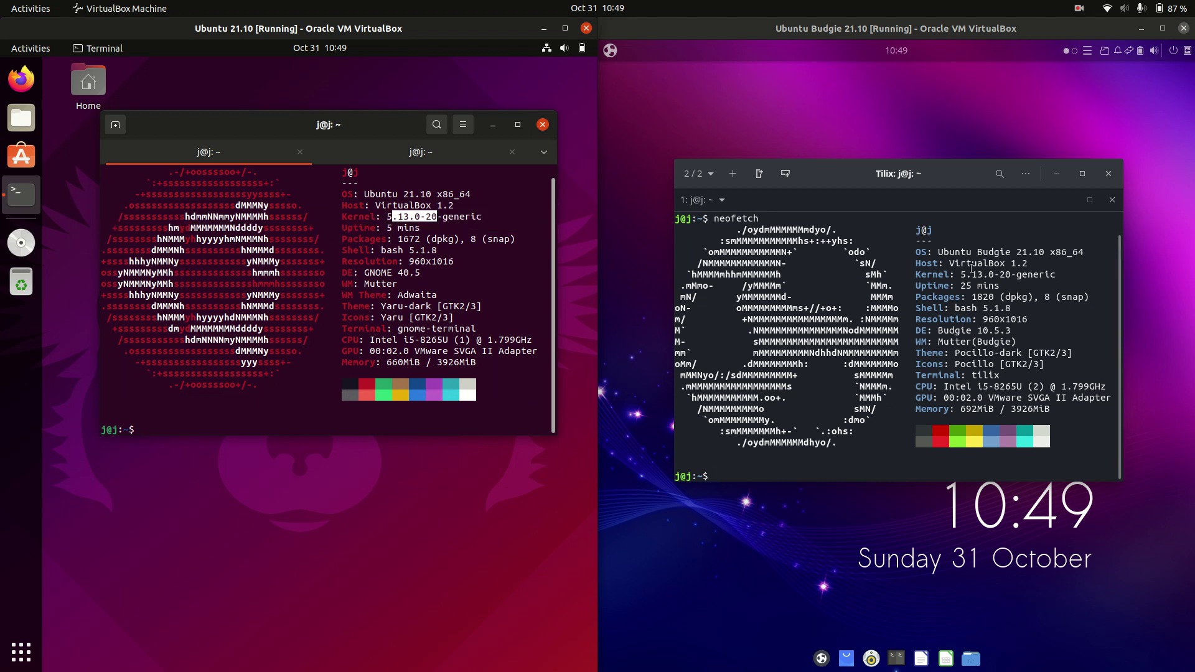
{"action": "left_click_drag", "start_coordinate": [957, 274], "coordinate": [1000, 274]}
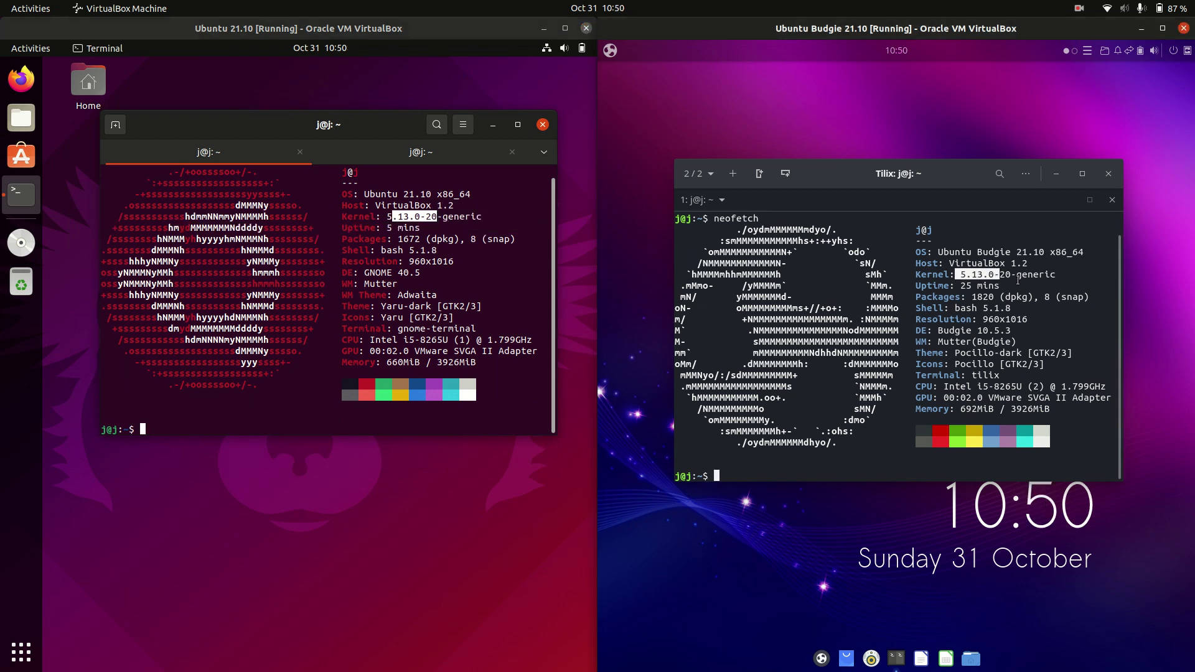
Switch Ubuntu's terminal to its htop tab and Tilix to session 1, then rearrange both windows
{"action": "left_click", "coordinate": [462, 149]}
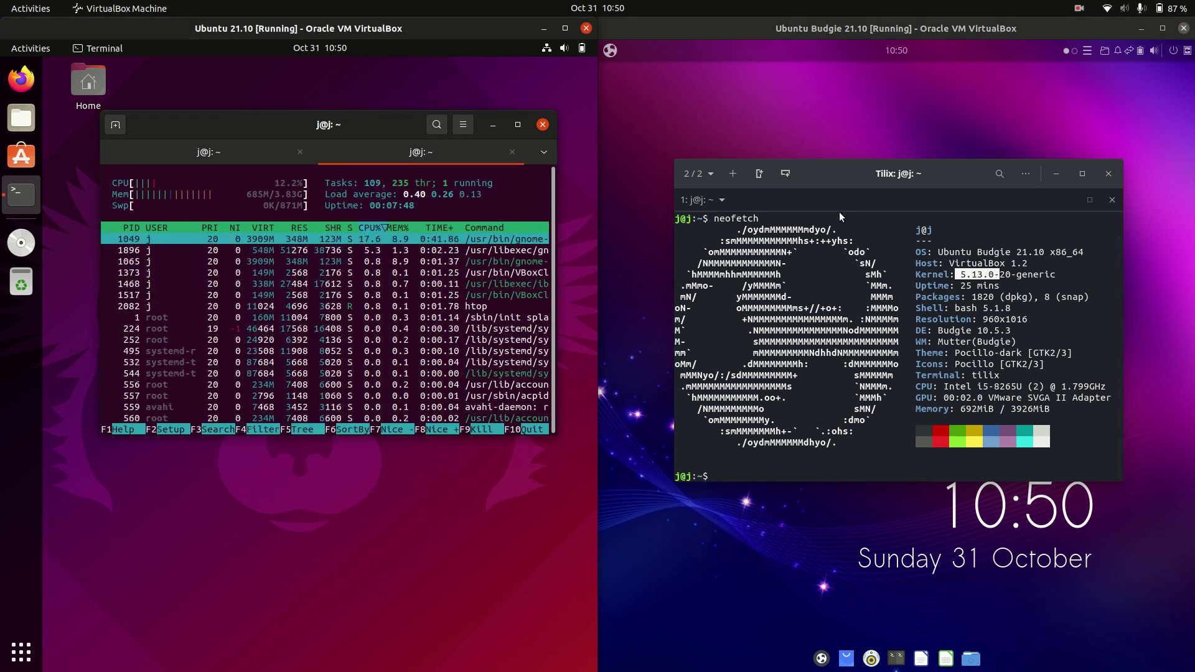
{"action": "left_click", "coordinate": [691, 173]}
{"action": "left_click", "coordinate": [736, 229]}
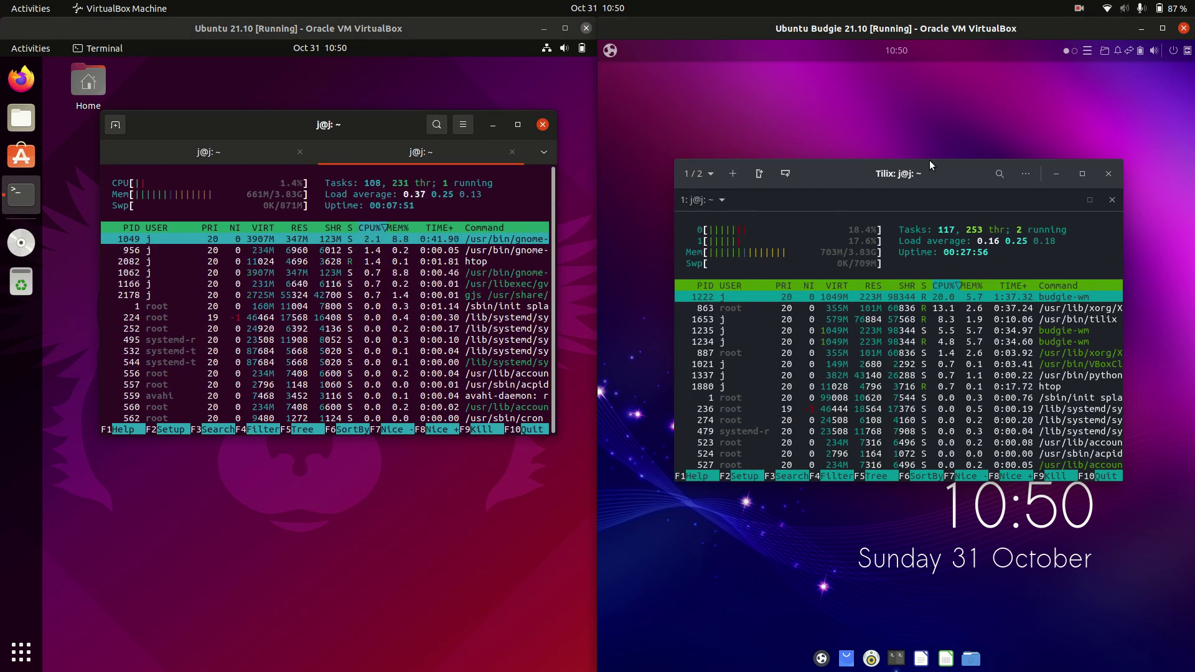
{"action": "left_click_drag", "start_coordinate": [931, 162], "coordinate": [907, 126]}
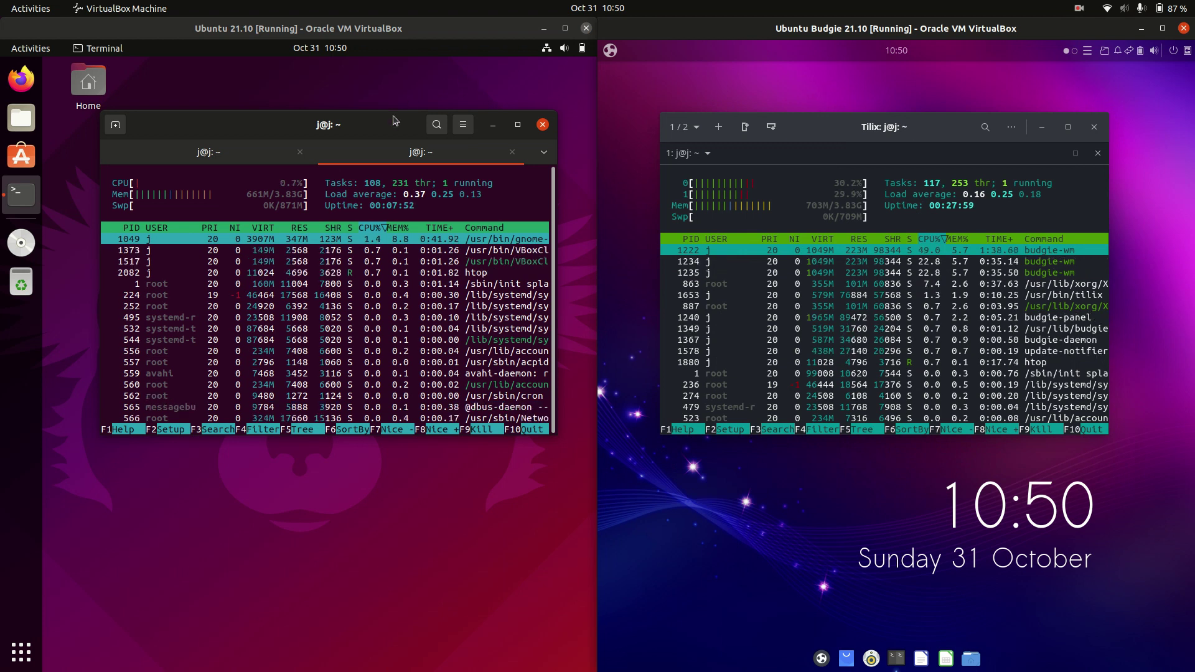
{"action": "left_click_drag", "start_coordinate": [397, 122], "coordinate": [383, 142]}
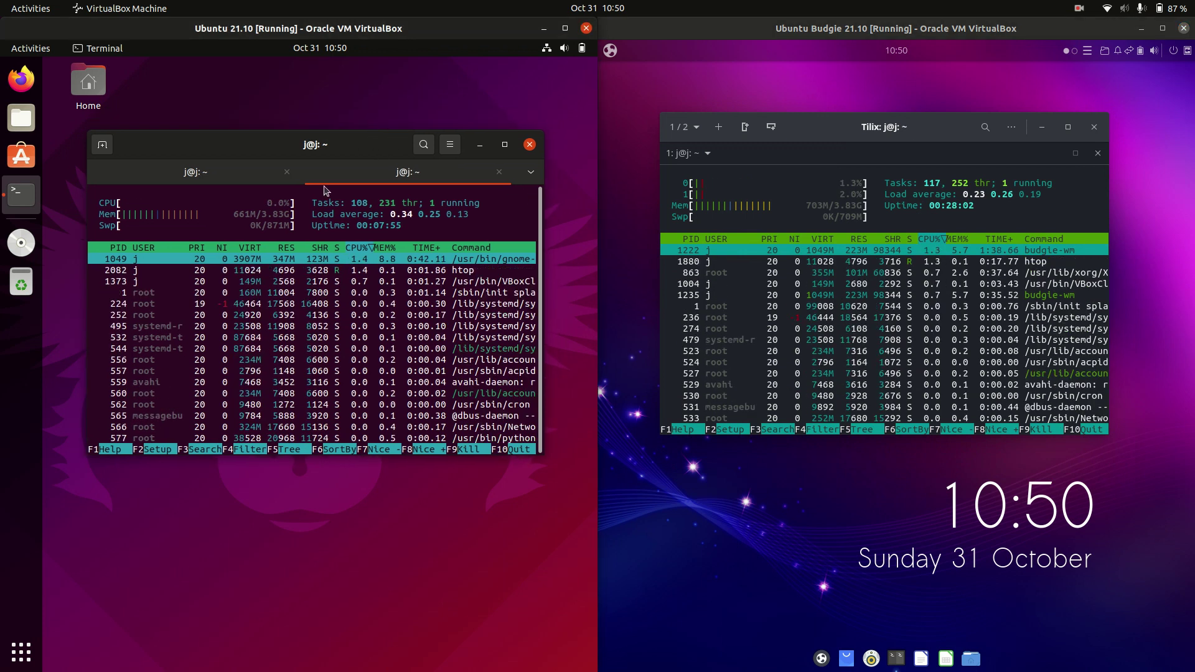
{"action": "left_click_drag", "start_coordinate": [336, 145], "coordinate": [333, 192]}
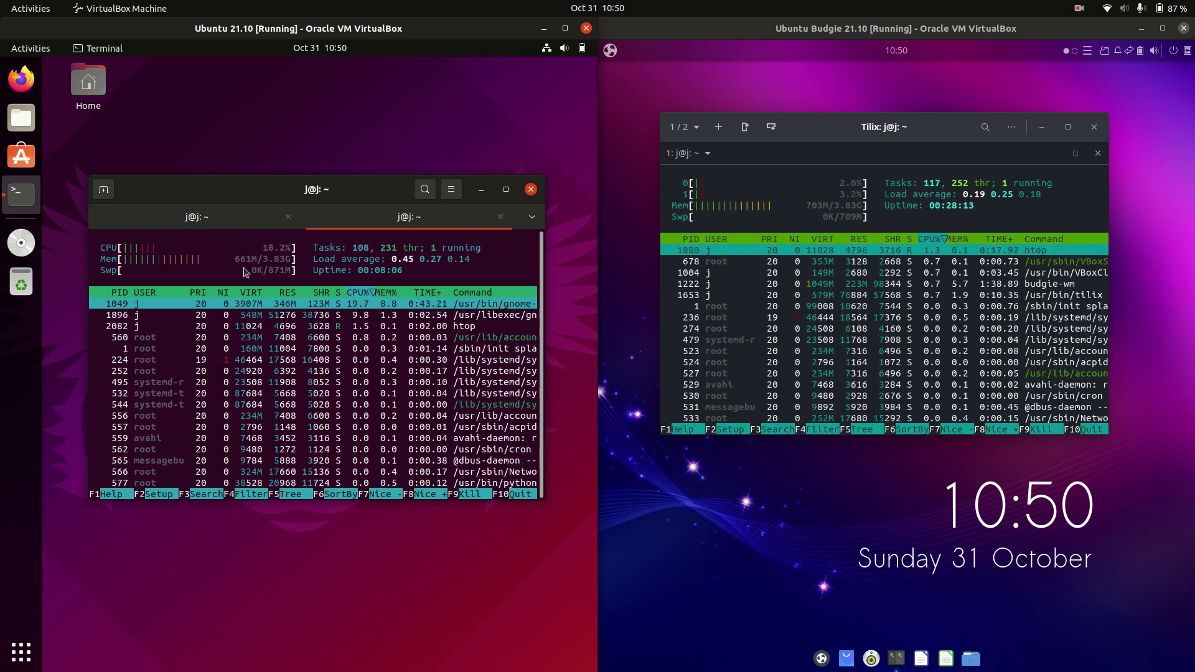
Nudge the Ubuntu terminal up and lower the Tilix window while htop shows 108 vs 116 tasks
{"action": "left_click_drag", "start_coordinate": [304, 207], "coordinate": [302, 198]}
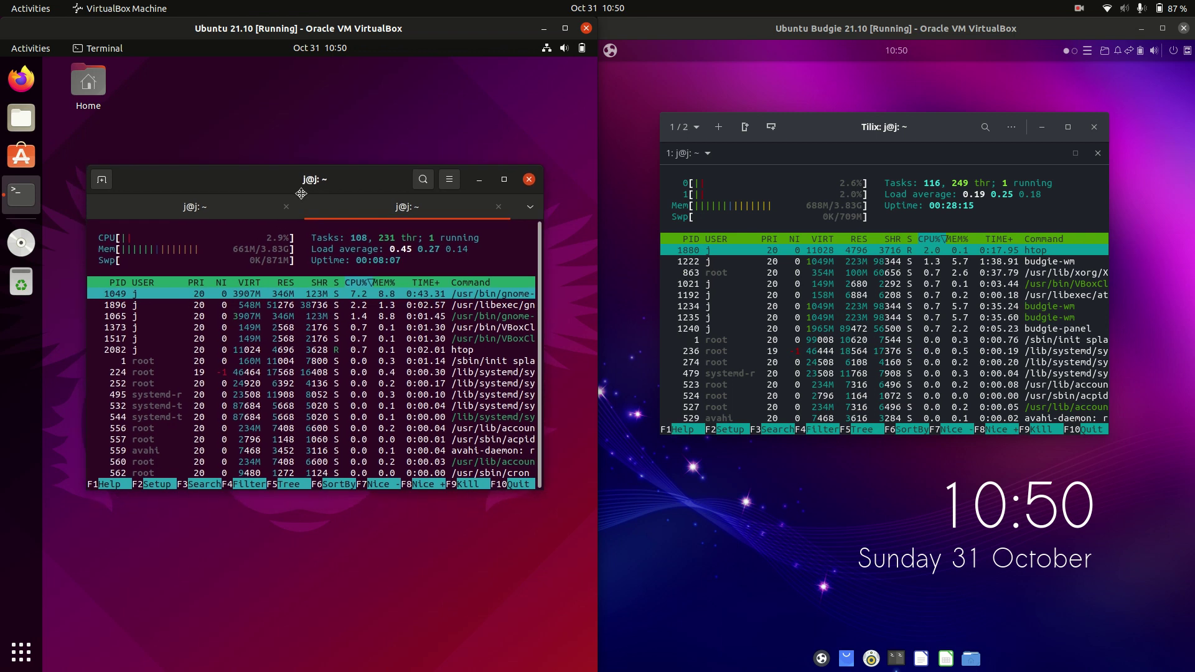
{"action": "left_click", "coordinate": [830, 127]}
{"action": "left_click_drag", "start_coordinate": [831, 127], "coordinate": [823, 158]}
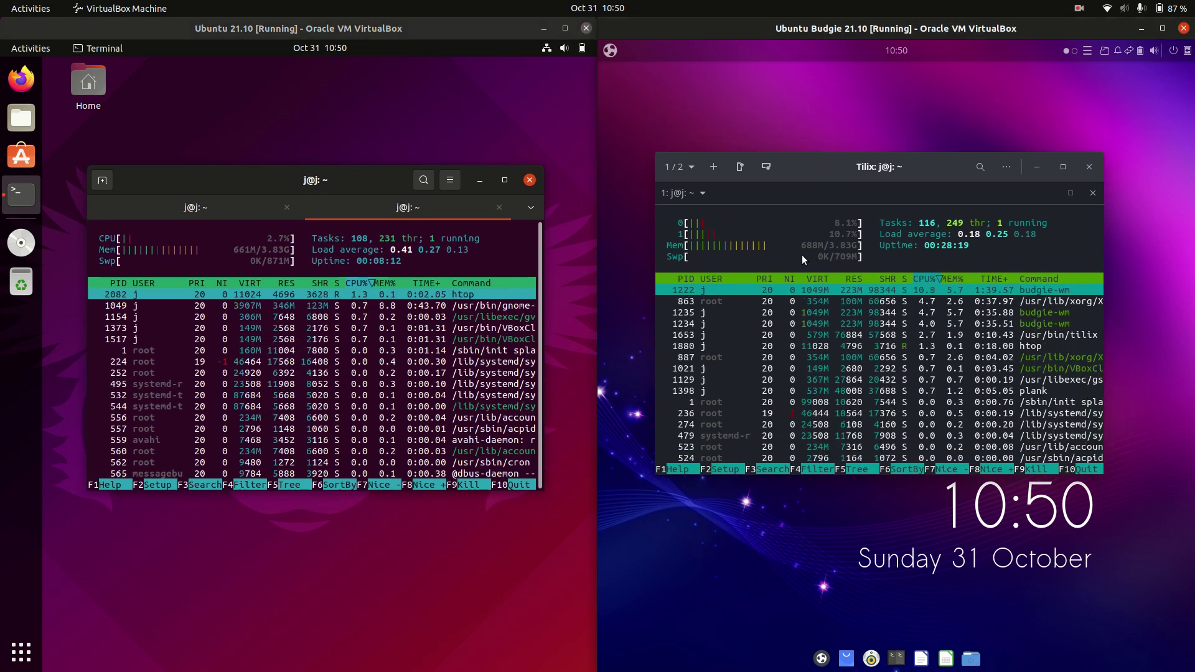
{"action": "left_click_drag", "start_coordinate": [827, 169], "coordinate": [805, 177]}
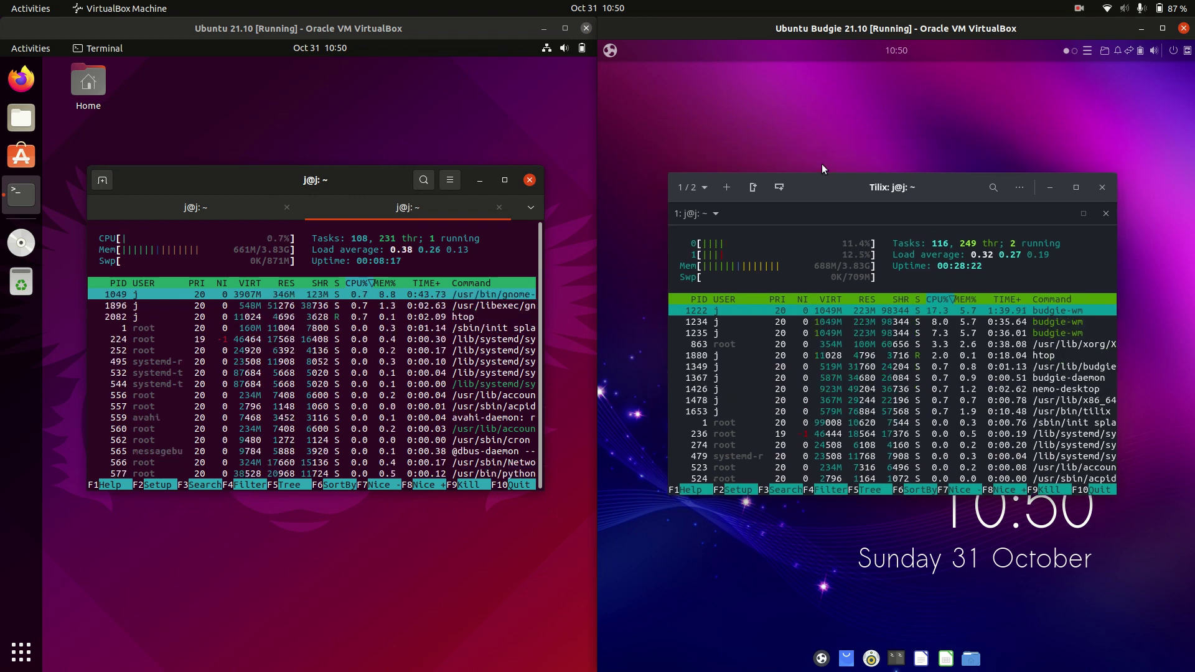
{"action": "left_click_drag", "start_coordinate": [894, 187], "coordinate": [913, 189]}
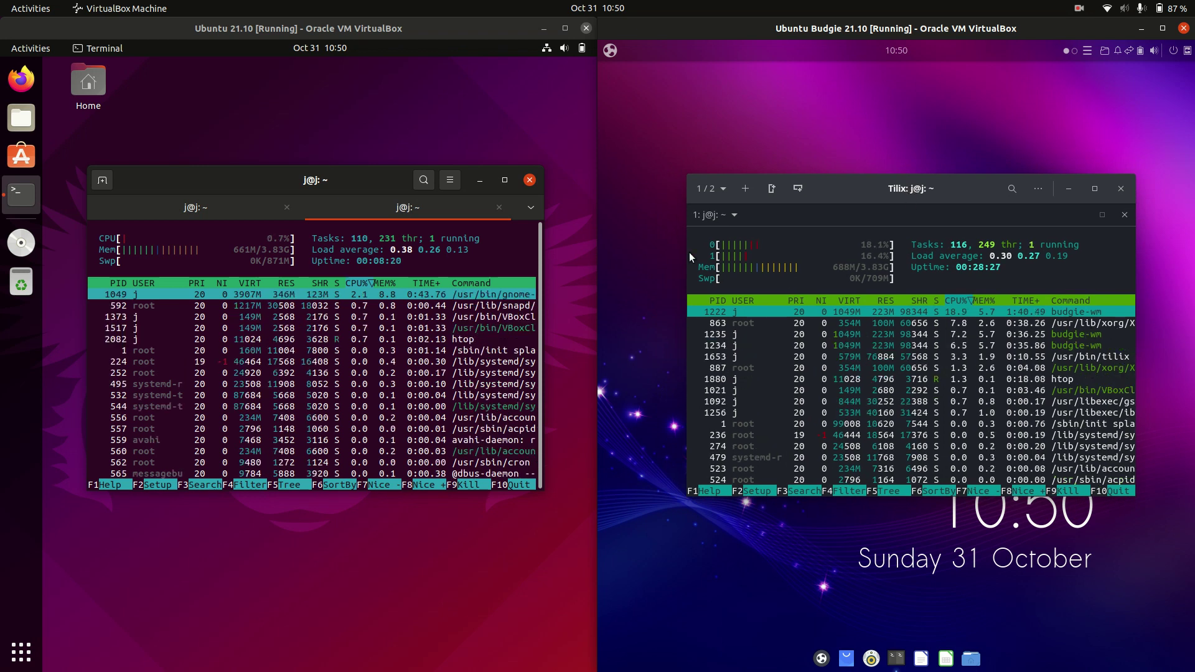
{"action": "left_click_drag", "start_coordinate": [882, 191], "coordinate": [871, 176]}
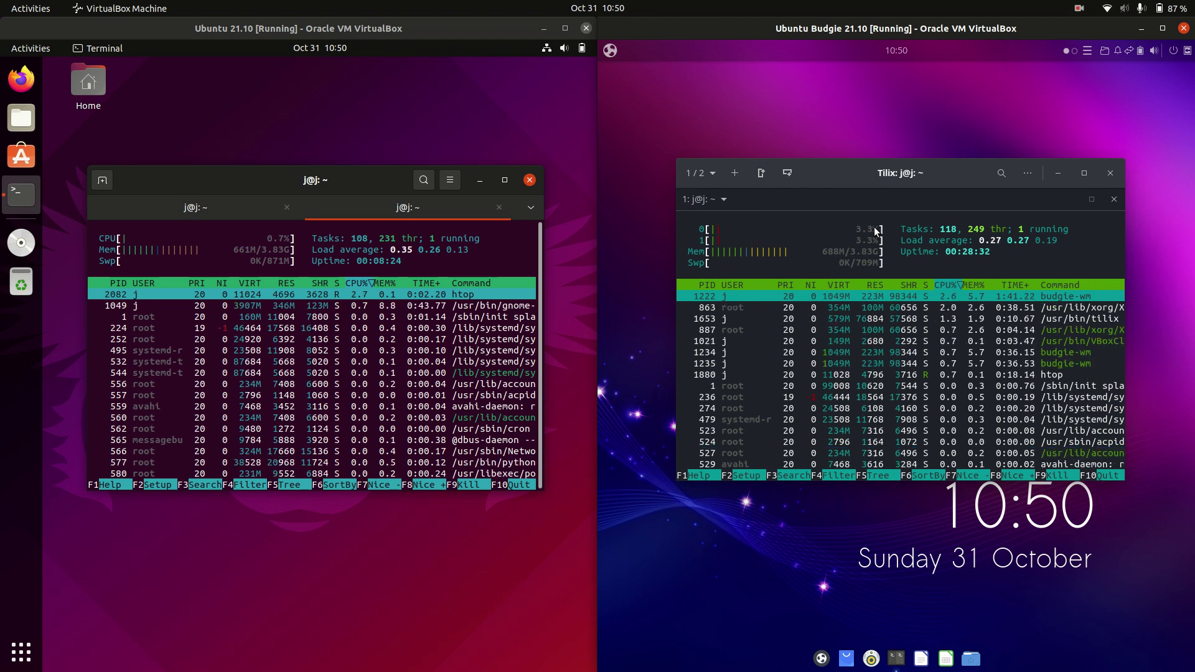
{"action": "left_click_drag", "start_coordinate": [894, 173], "coordinate": [887, 204]}
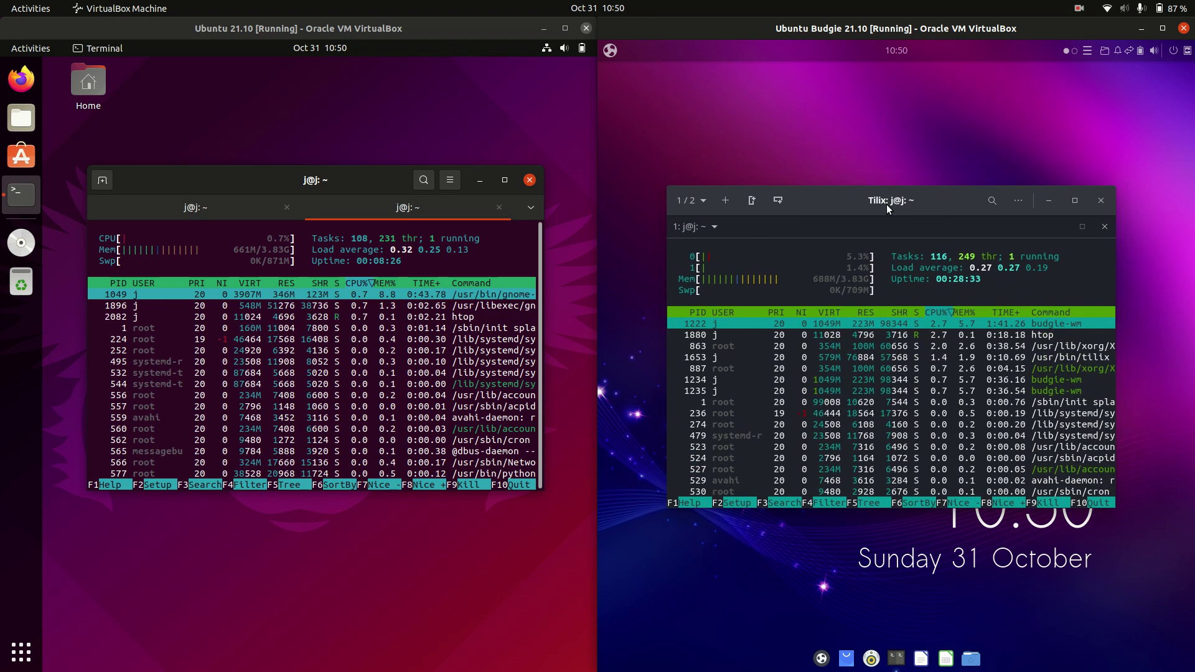